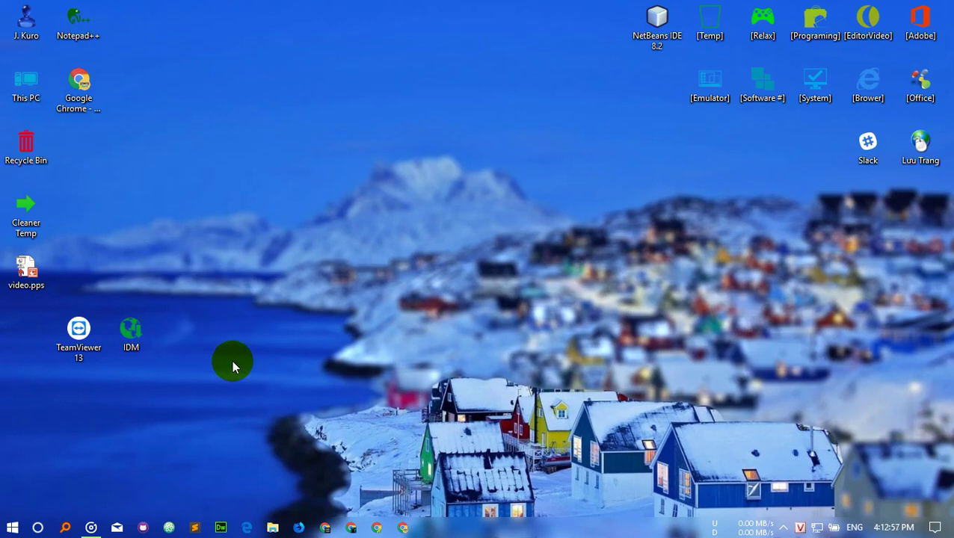
# Launch Google Chrome from its desktop shortcut and maximize the window.
pyautogui.click(88, 94)
pyautogui.rightClick(86, 98)
pyautogui.click(116, 108)
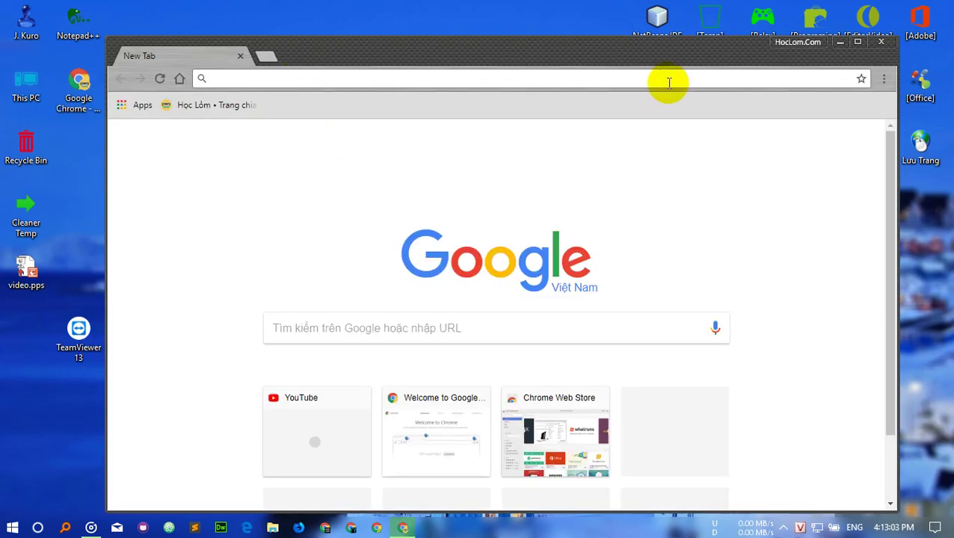
pyautogui.click(858, 42)
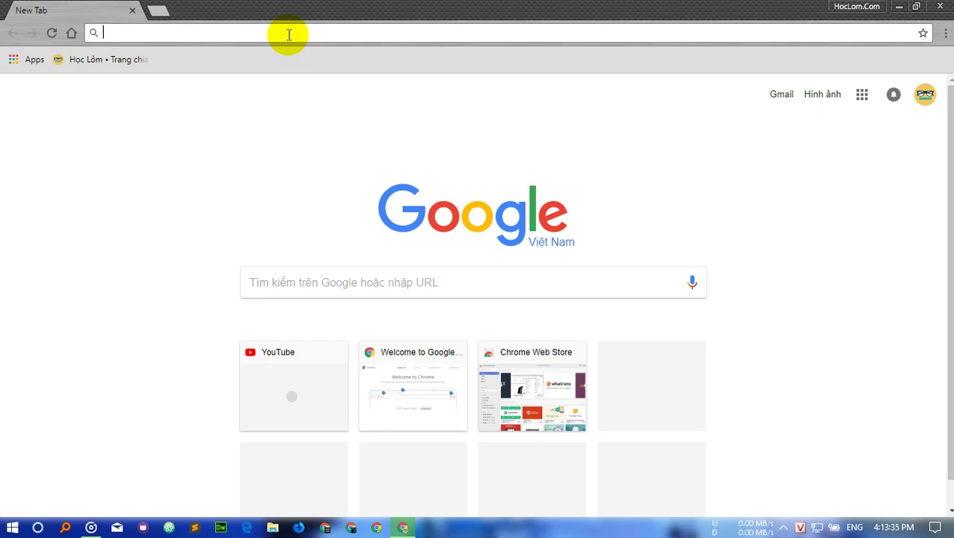
# Search google.com for 'tạo tài khoản google' and open the Google Accounts sign-up result.
pyautogui.write('google.com')
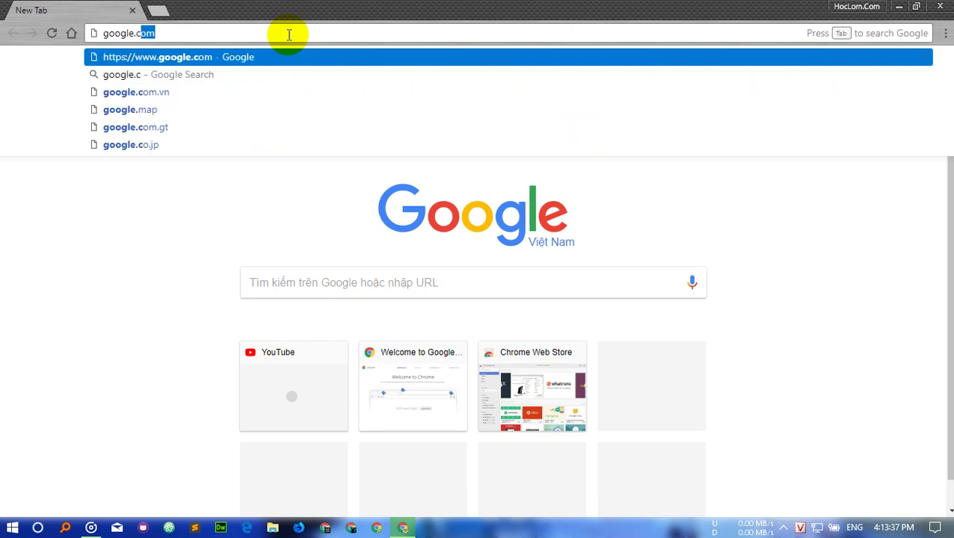
pyautogui.press('Return')
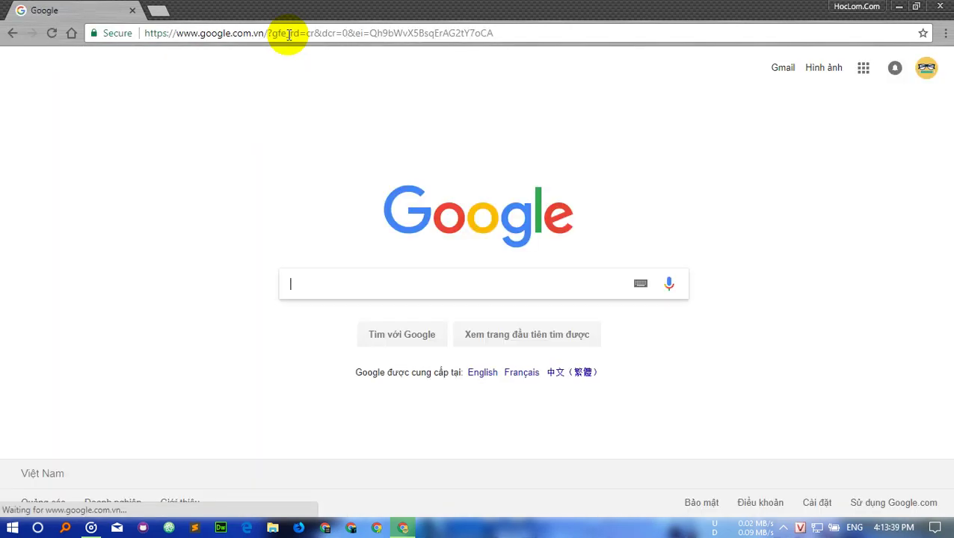
pyautogui.write('tạo tài')
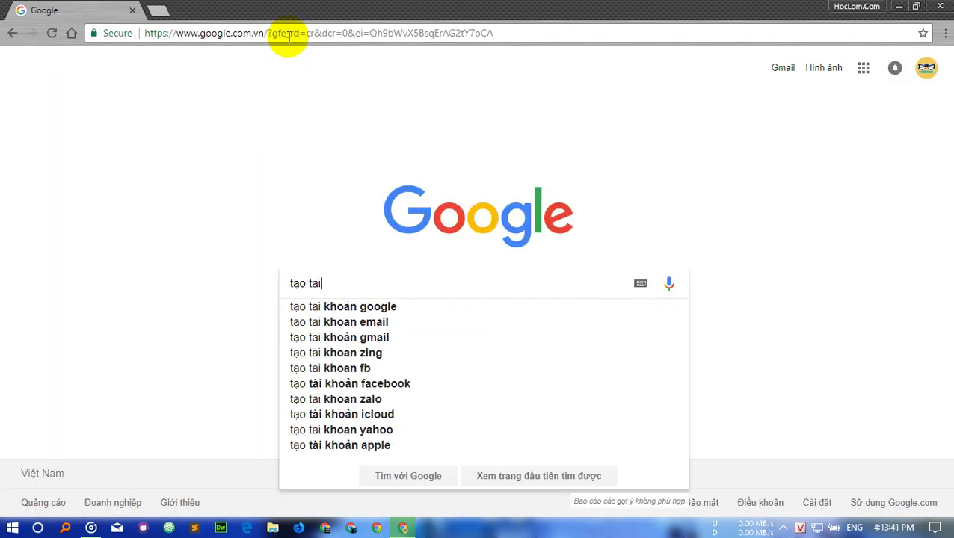
pyautogui.press('Down')
pyautogui.press('Down')
pyautogui.press('Return')
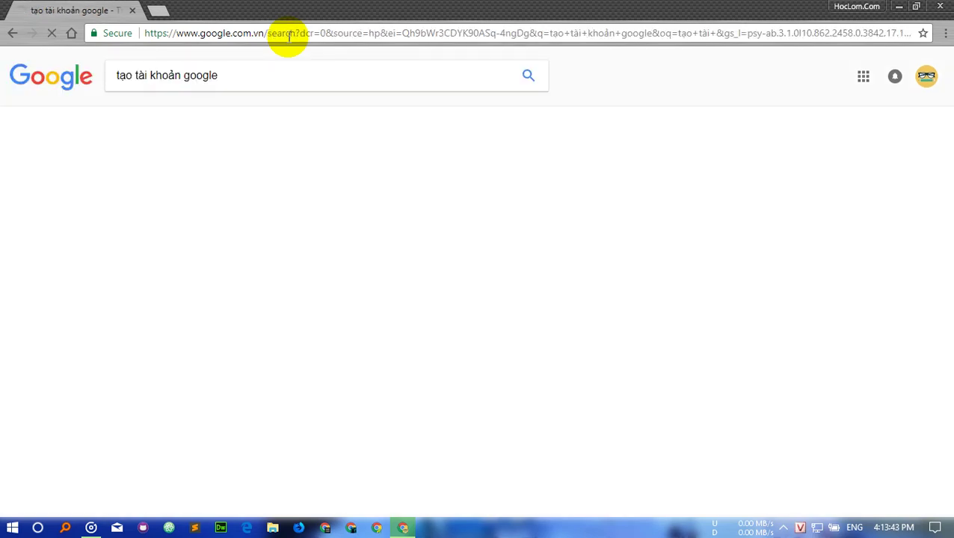
pyautogui.scroll(-2, 239, 254)
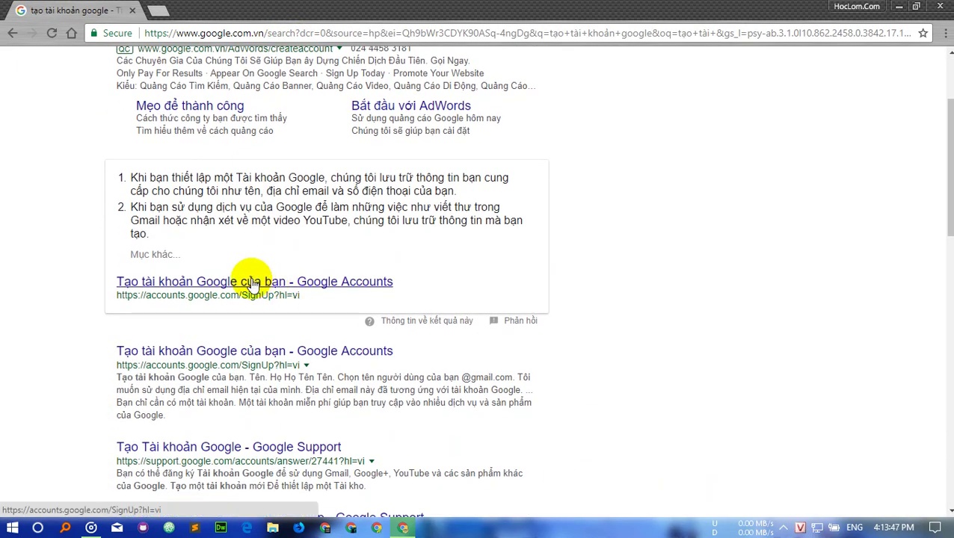
pyautogui.click(252, 282)
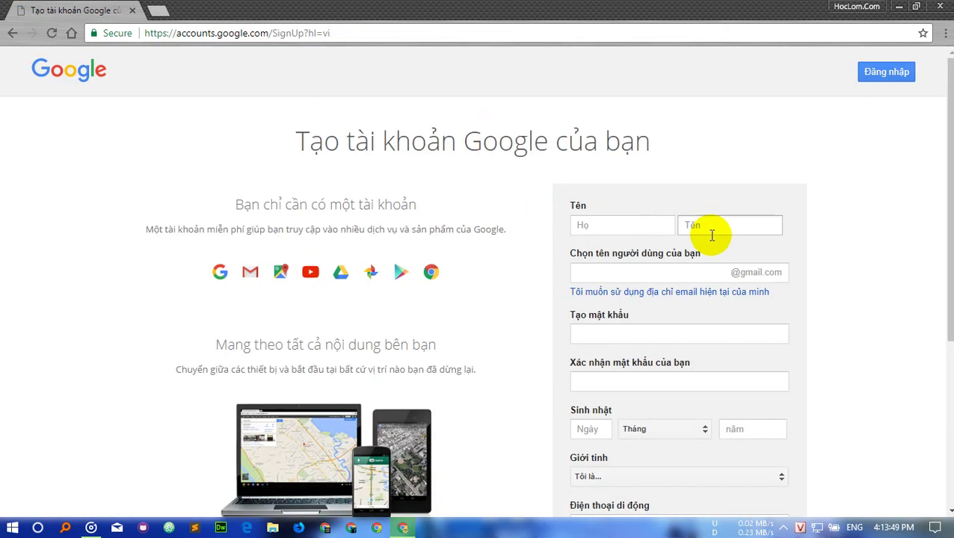
# Enter the family and given names, and change the taken username to an available one.
pyautogui.click(647, 231)
pyautogui.write('hoc ')
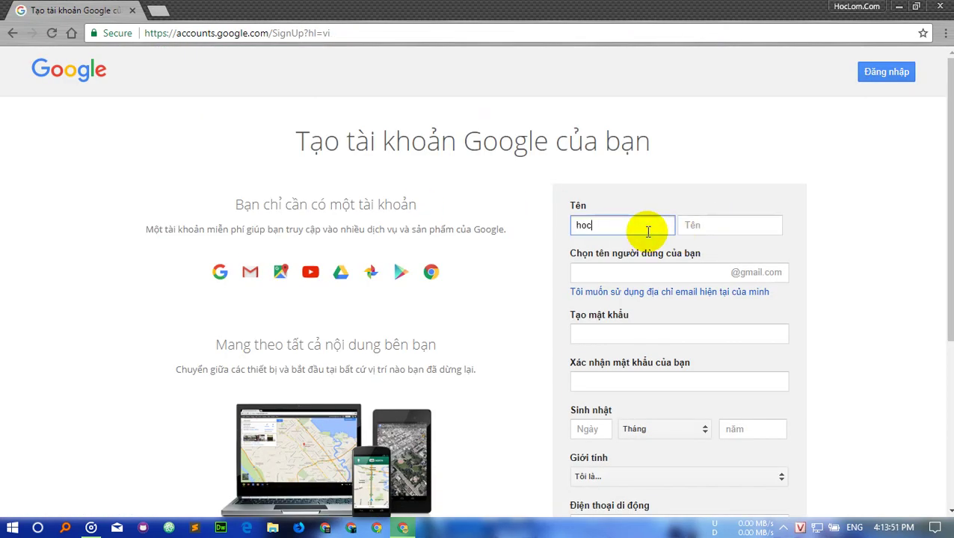
pyautogui.write('lom')
pyautogui.press('Tab')
pyautogui.write('dot com')
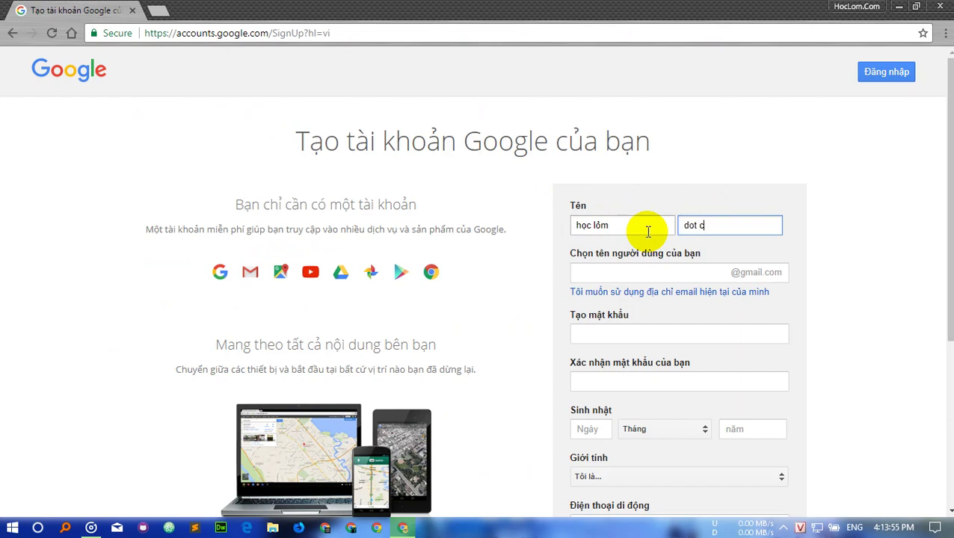
pyautogui.press('Tab')
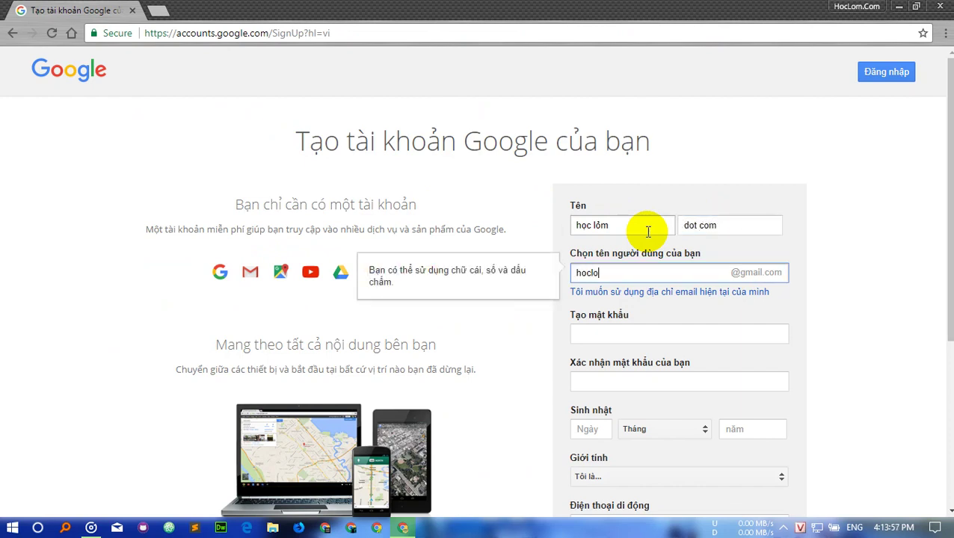
pyautogui.press('Tab')
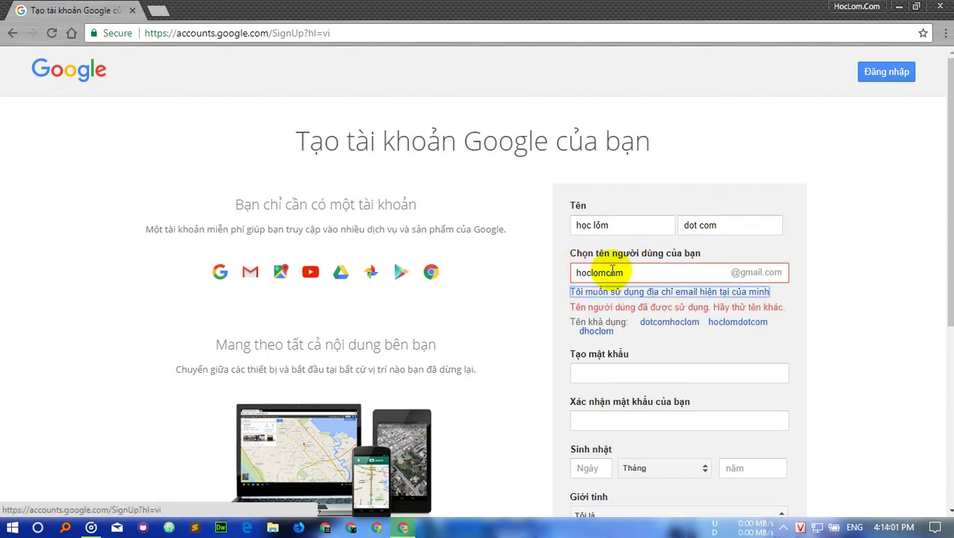
pyautogui.moveTo(606, 272); pyautogui.dragTo(635, 271)
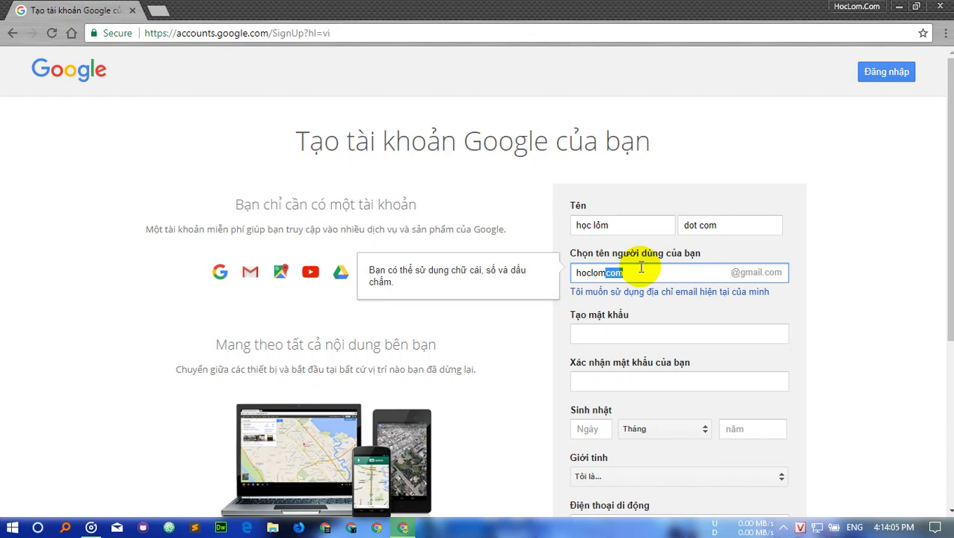
pyautogui.write('123')
# Type the account password and confirm it.
pyautogui.press('Tab')
pyautogui.press('Tab')
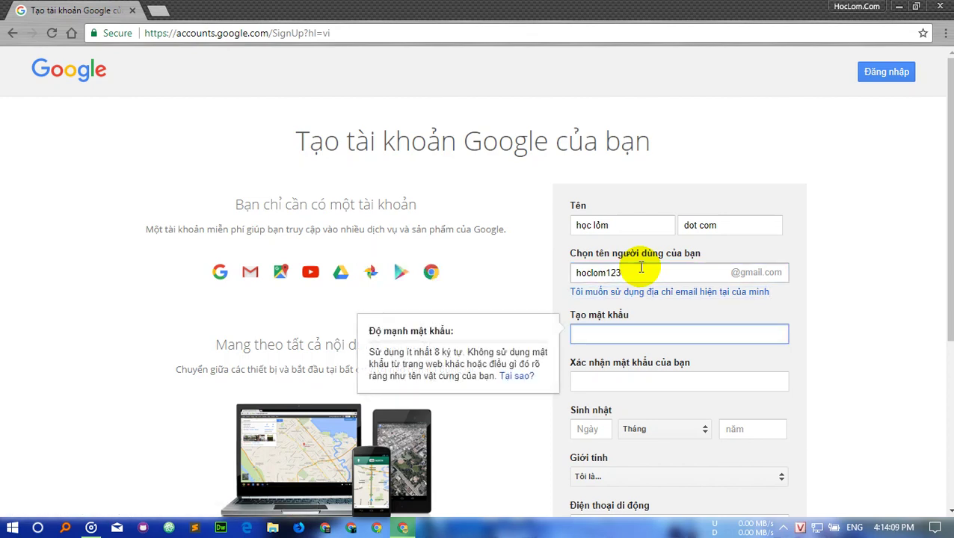
pyautogui.press('BackSpace')
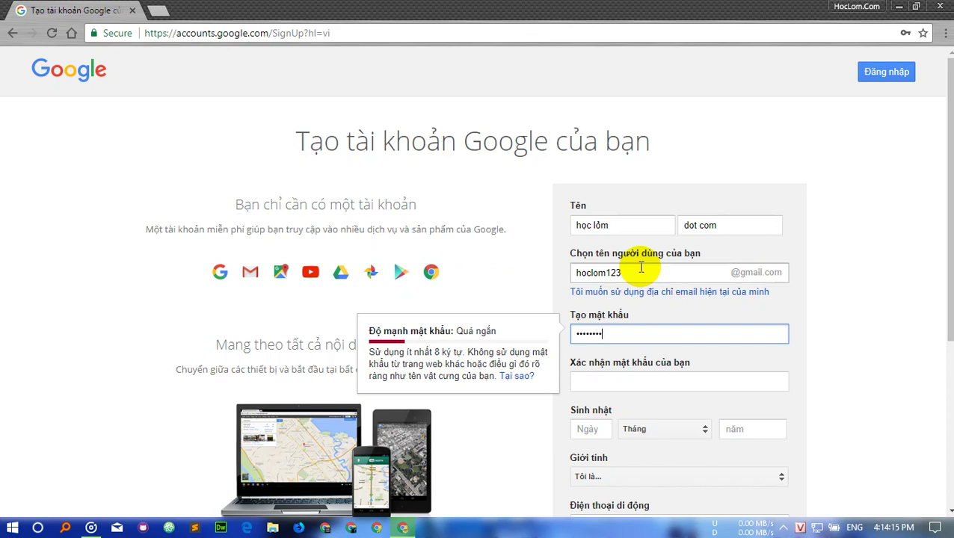
pyautogui.press('Tab')
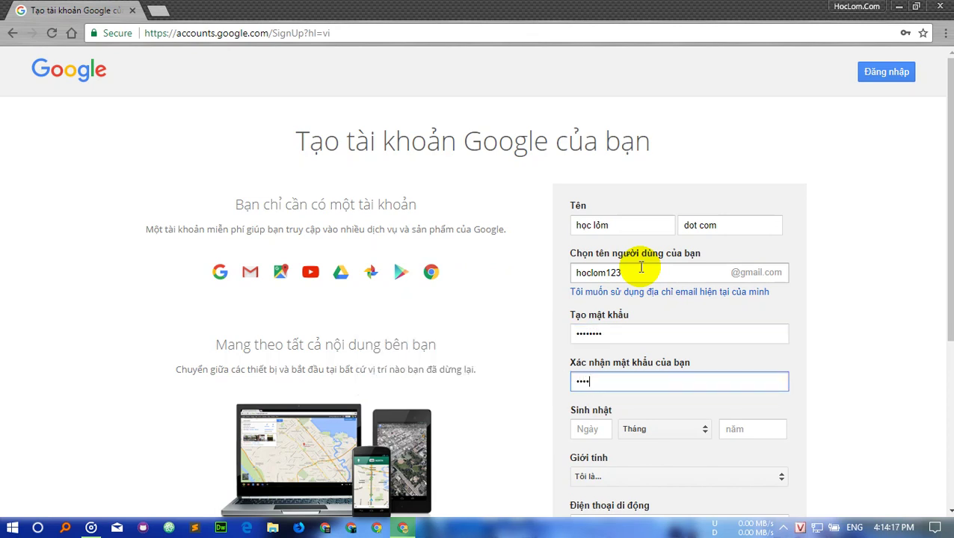
# Set the birthday day to 13 and the month to Tháng 7.
pyautogui.press('Tab')
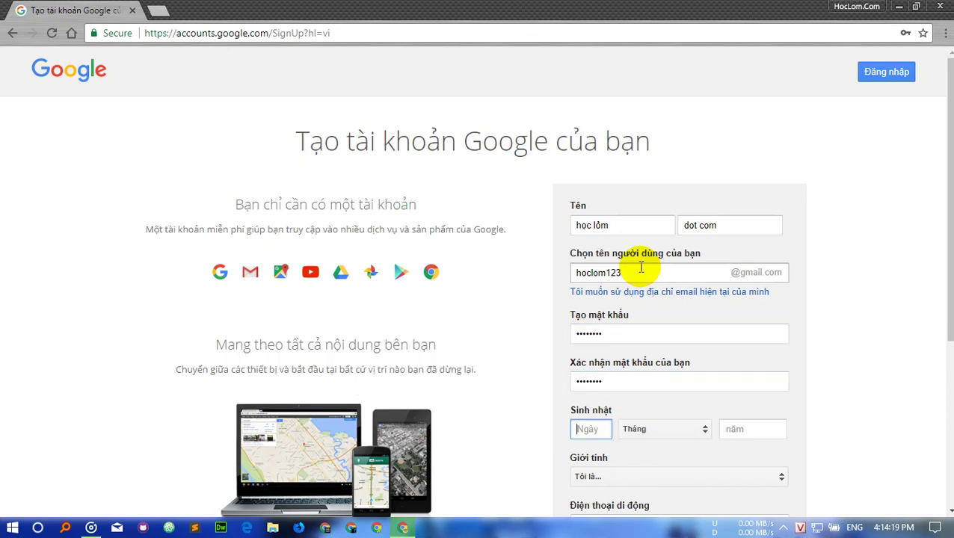
pyautogui.write('13')
pyautogui.press('Tab')
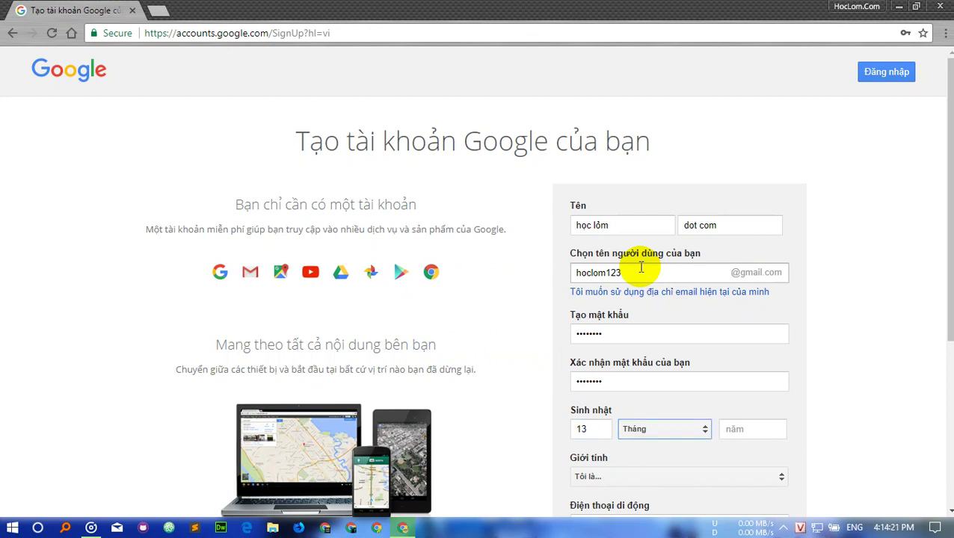
pyautogui.hotkey('alt', 'Down')
pyautogui.press('Down')
pyautogui.press('Down')
pyautogui.press('Down')
pyautogui.press('Down')
pyautogui.press('Down')
pyautogui.press('Down')
pyautogui.press('Down')
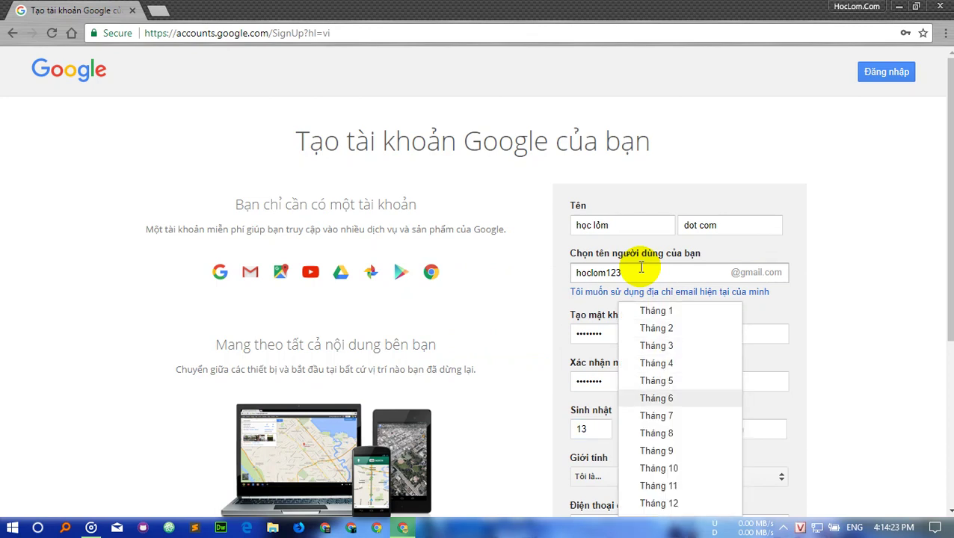
pyautogui.press('Return')
pyautogui.press('Tab')
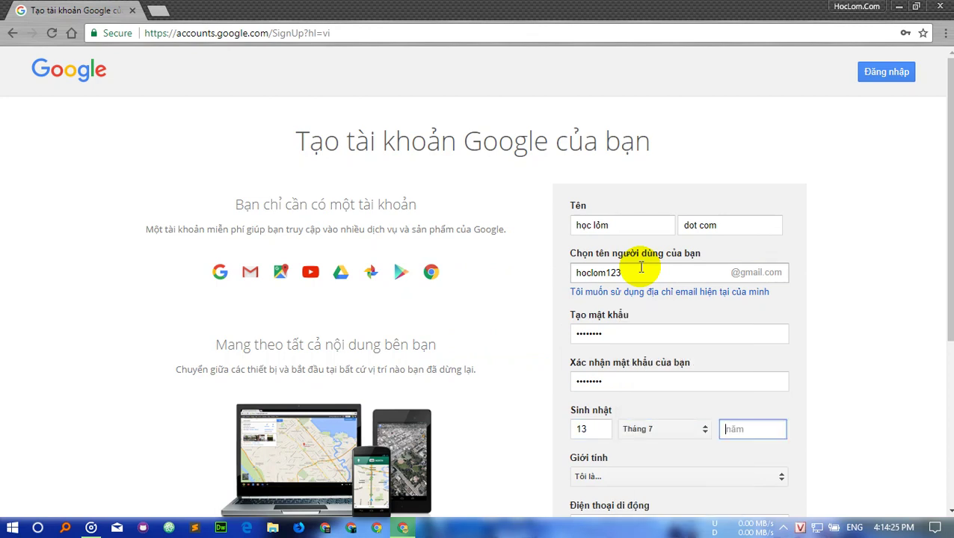
# Enter birth year 1997 and set the gender to Nam.
pyautogui.write('1997')
pyautogui.scroll(-2, 640, 267)
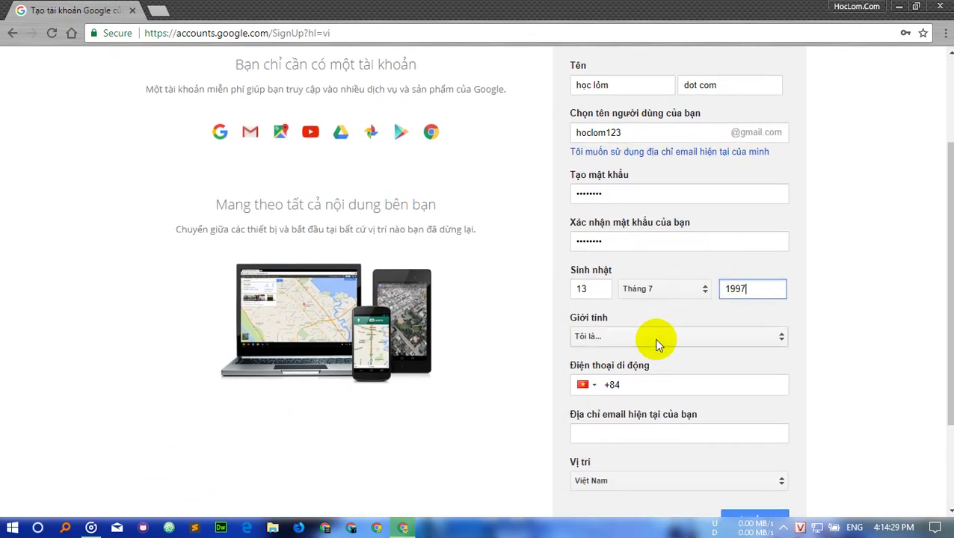
pyautogui.click(652, 338)
pyautogui.click(607, 358)
# Fill in the mobile phone number after +84 and the current e-mail address.
pyautogui.click(643, 385)
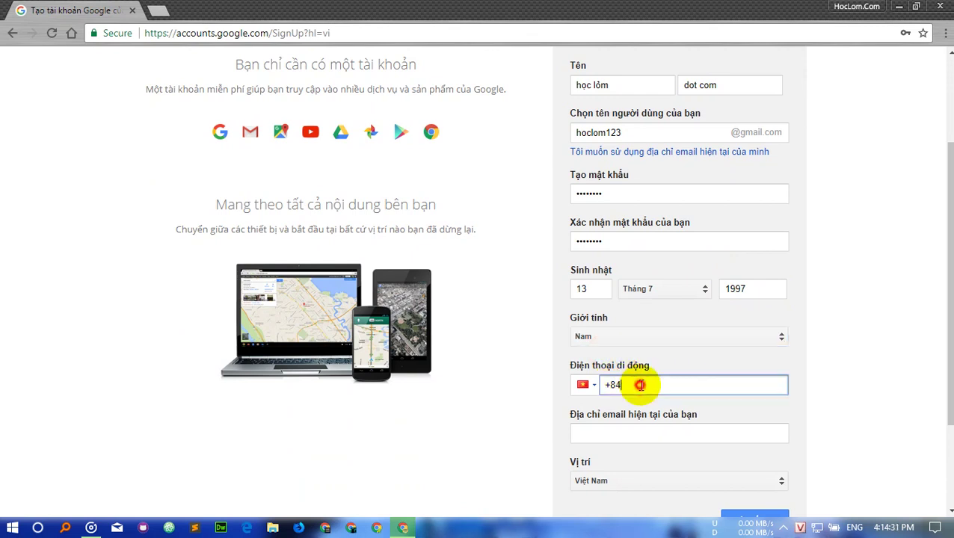
pyautogui.press('Tab')
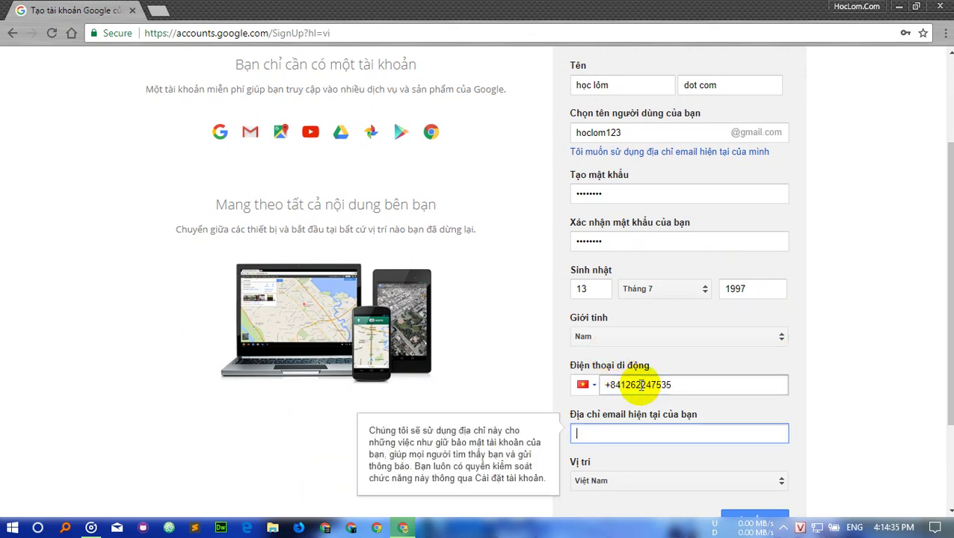
pyautogui.scroll(-2, 640, 385)
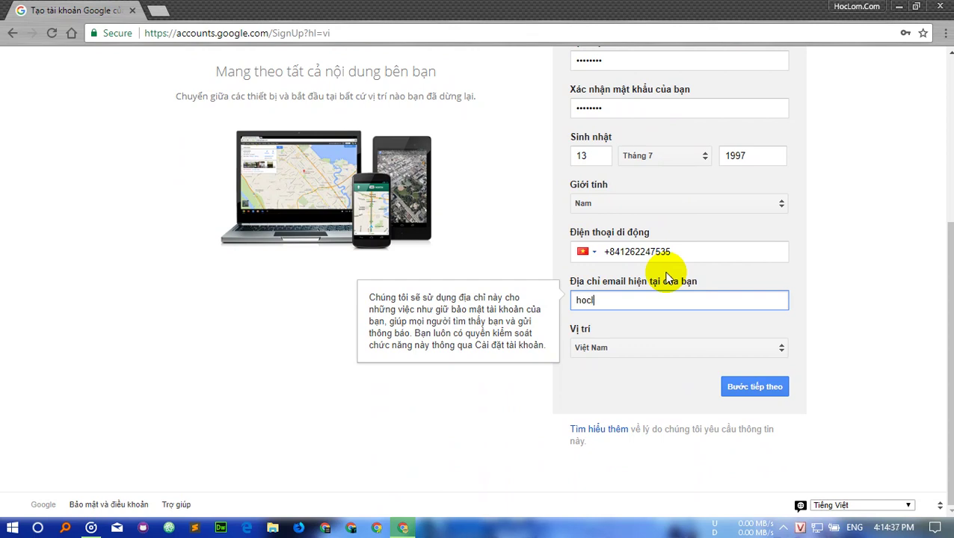
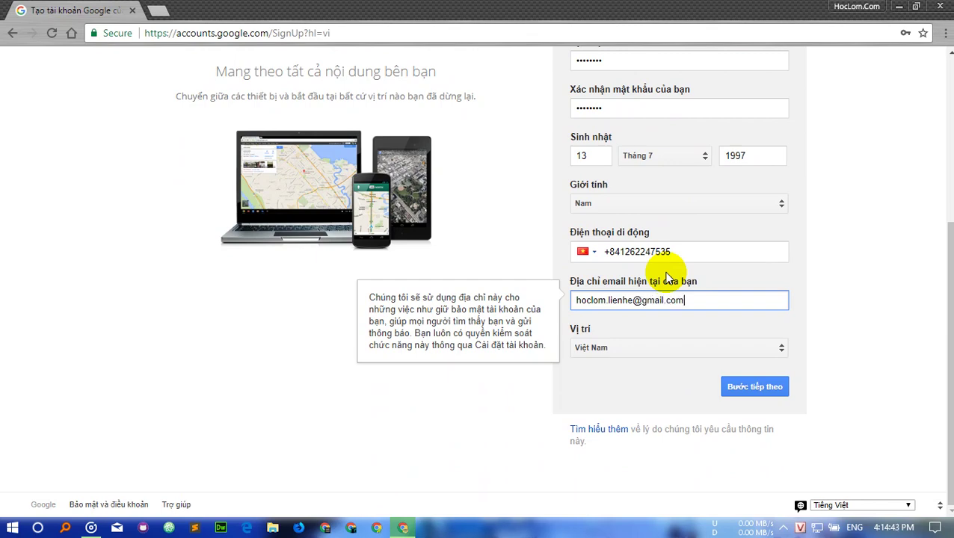
pyautogui.scroll(3, 693, 327)
pyautogui.scroll(-2, 693, 328)
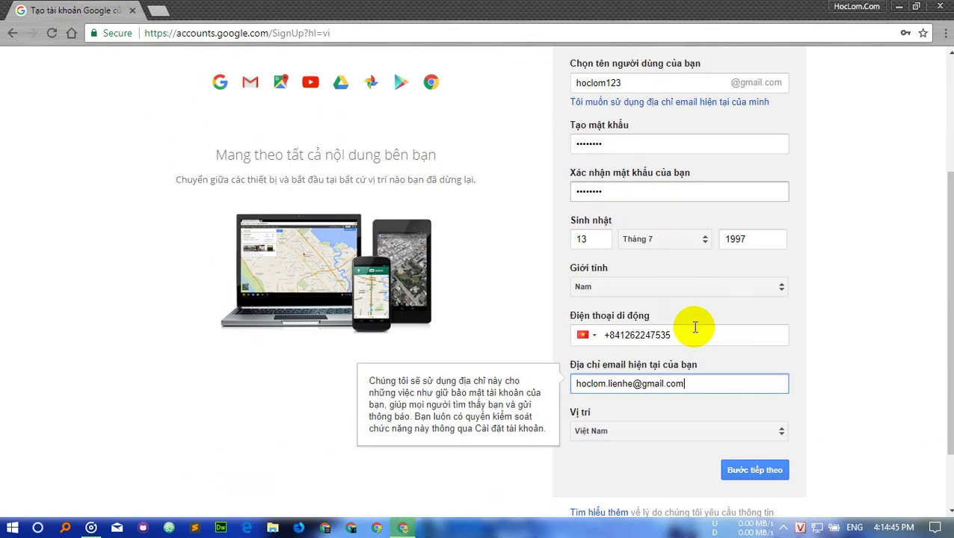
pyautogui.scroll(-1, 695, 326)
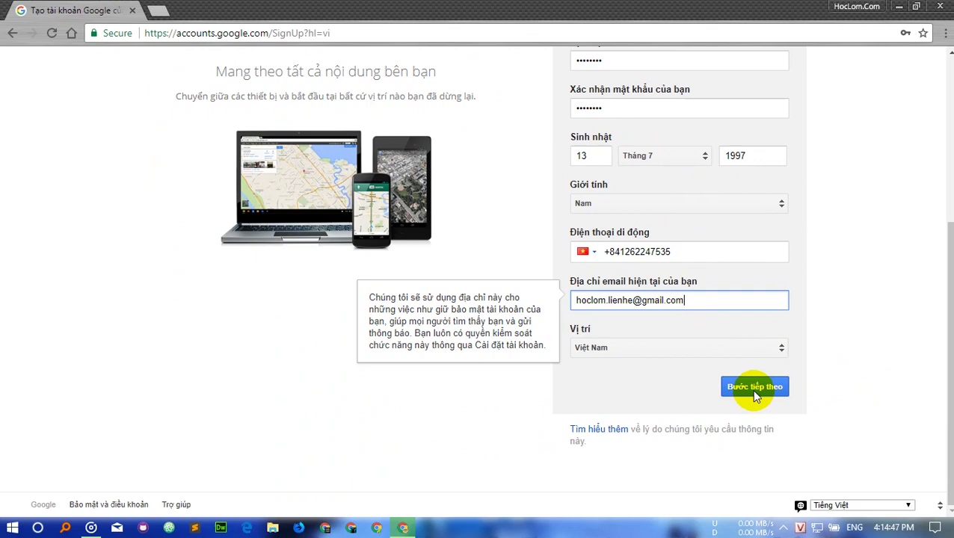
# Continue to the Privacy and Terms dialog and accept it with TÔI ĐỒNG Ý.
pyautogui.click(751, 389)
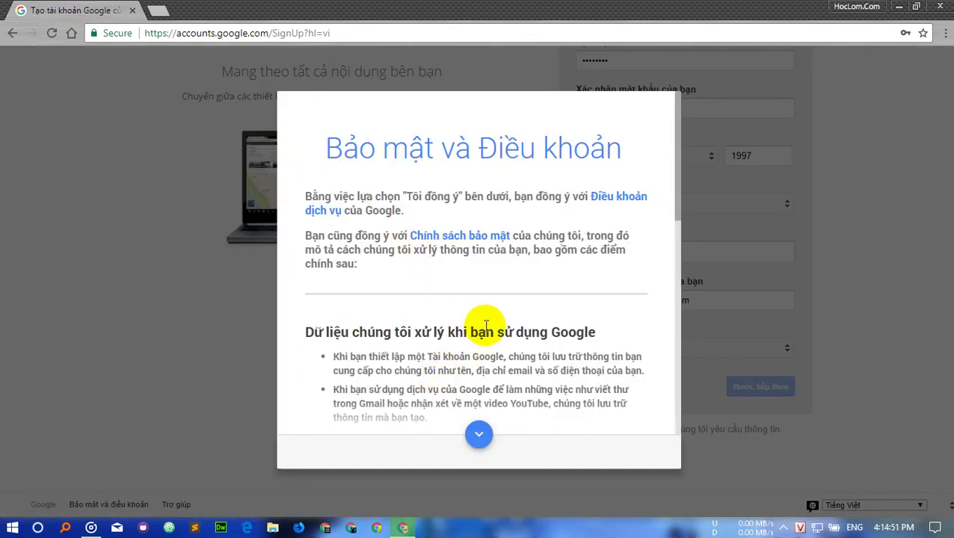
pyautogui.scroll(-5, 486, 299)
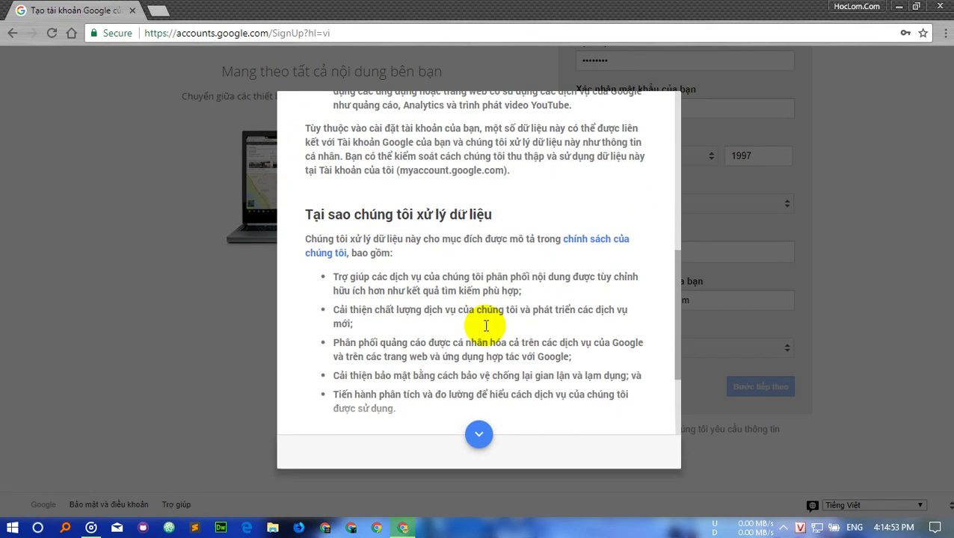
pyautogui.scroll(-2, 488, 299)
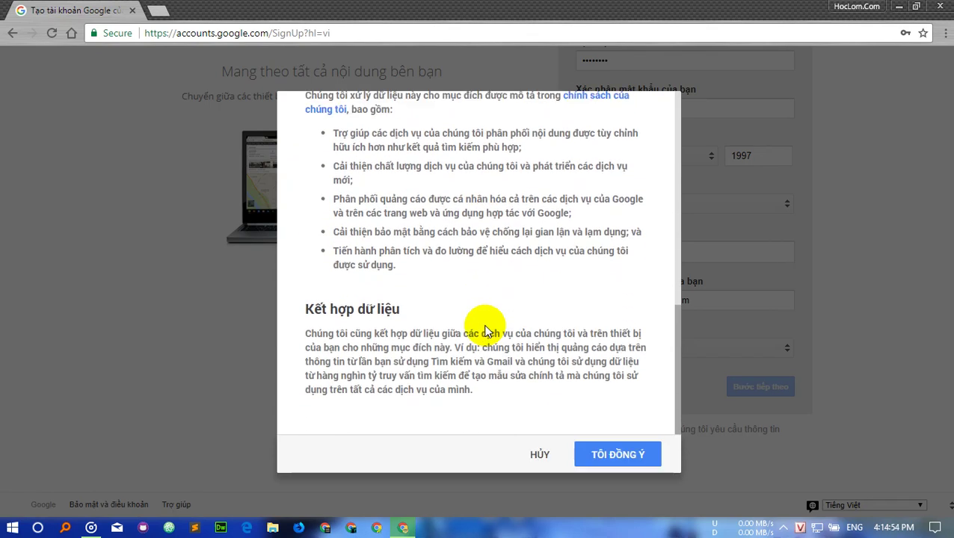
pyautogui.click(604, 453)
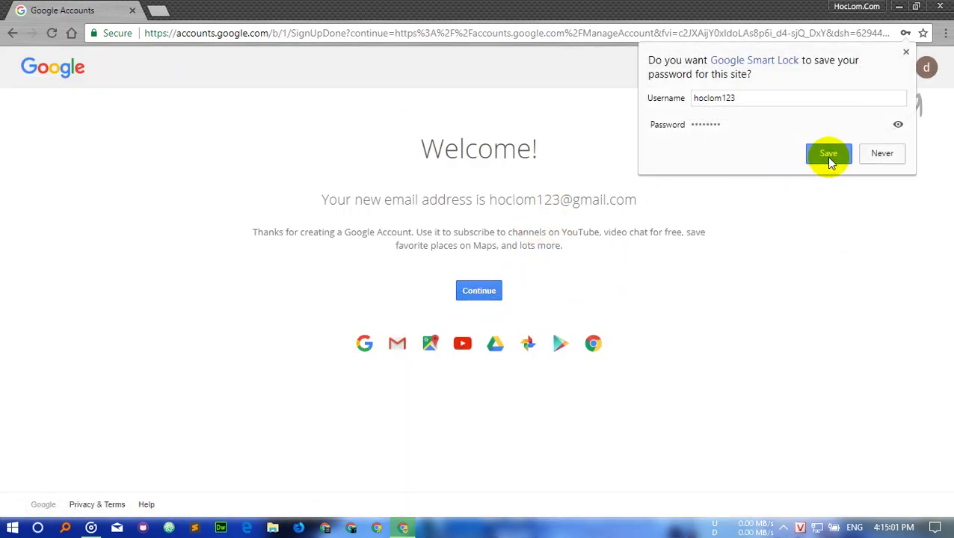
# Save the new password in Chrome's Smart Lock prompt and glance at the Google apps list.
pyautogui.click(828, 159)
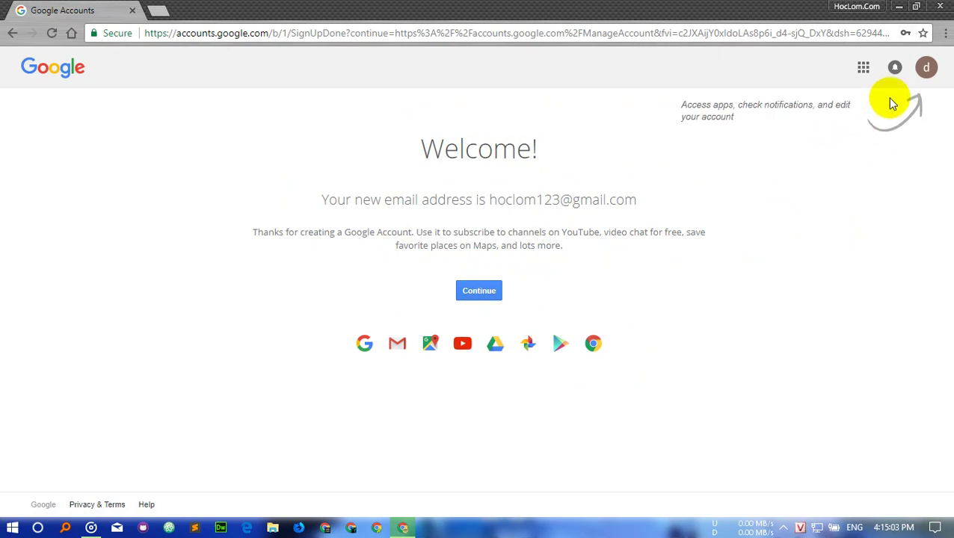
pyautogui.click(866, 70)
pyautogui.click(633, 206)
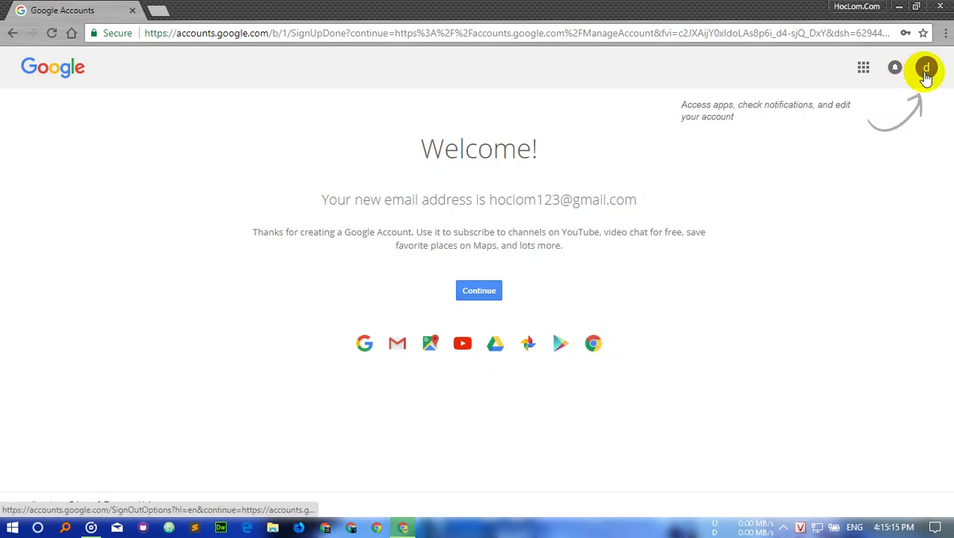
# Go to blogger.com in the address bar.
pyautogui.click(330, 33)
pyautogui.write('bloo')
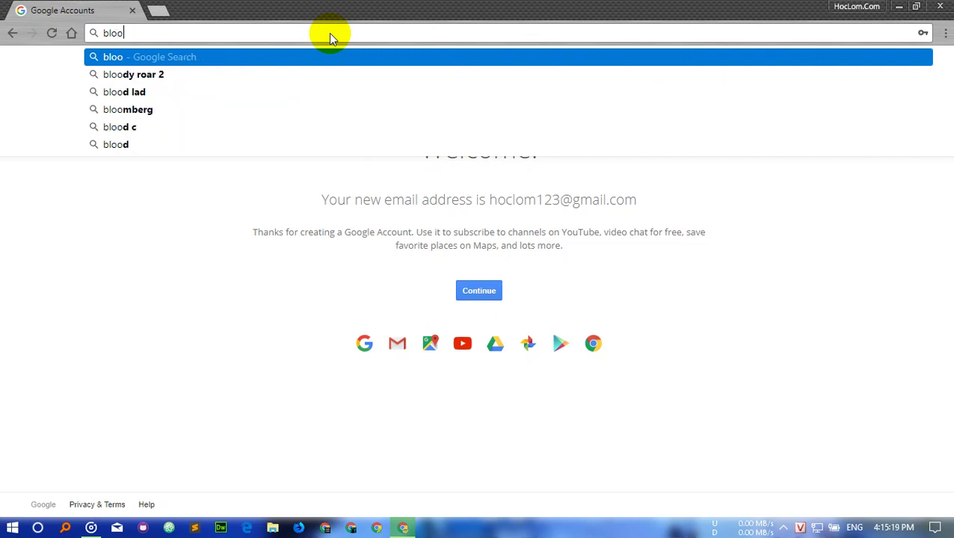
pyautogui.press('BackSpace')
pyautogui.write('gger')
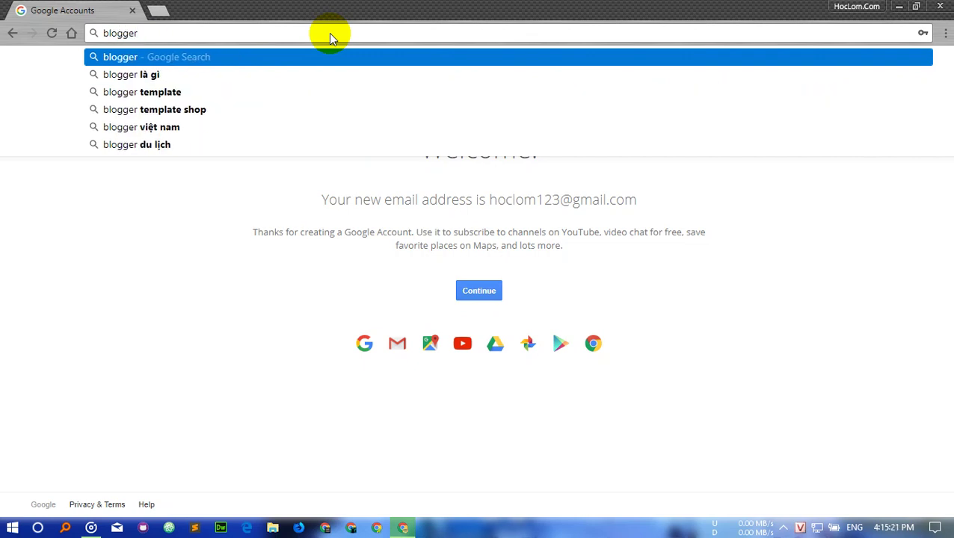
pyautogui.write('.com')
pyautogui.press('Return')
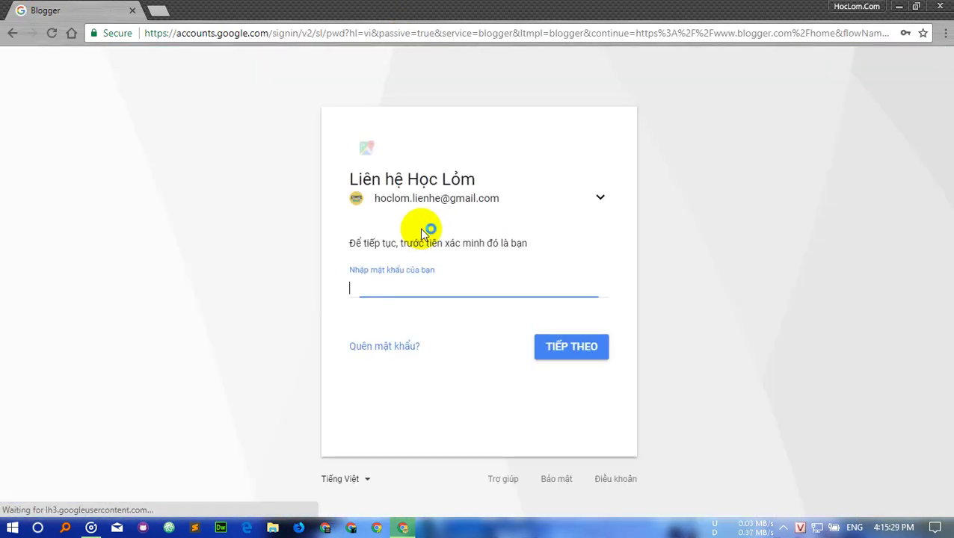
# Sign in on the Google form with the new account's password.
pyautogui.click(396, 285)
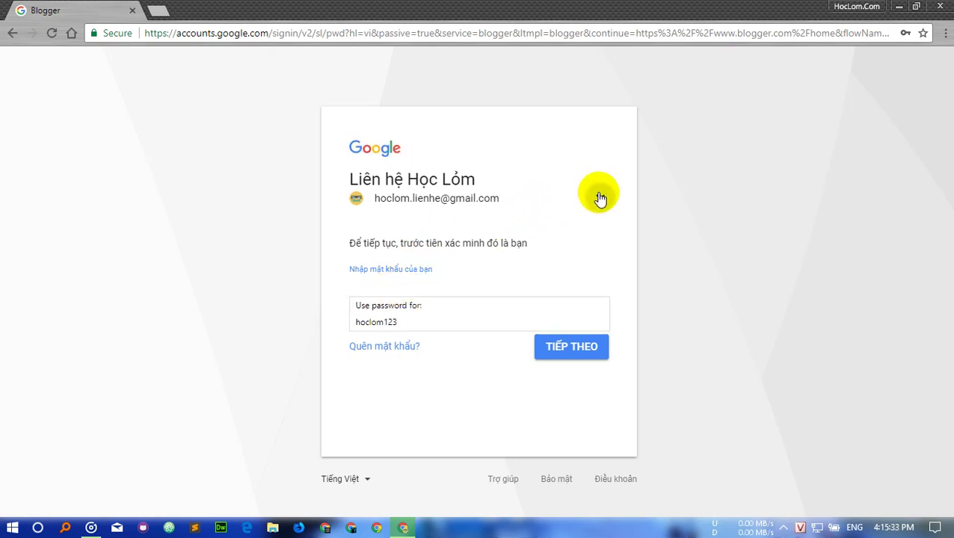
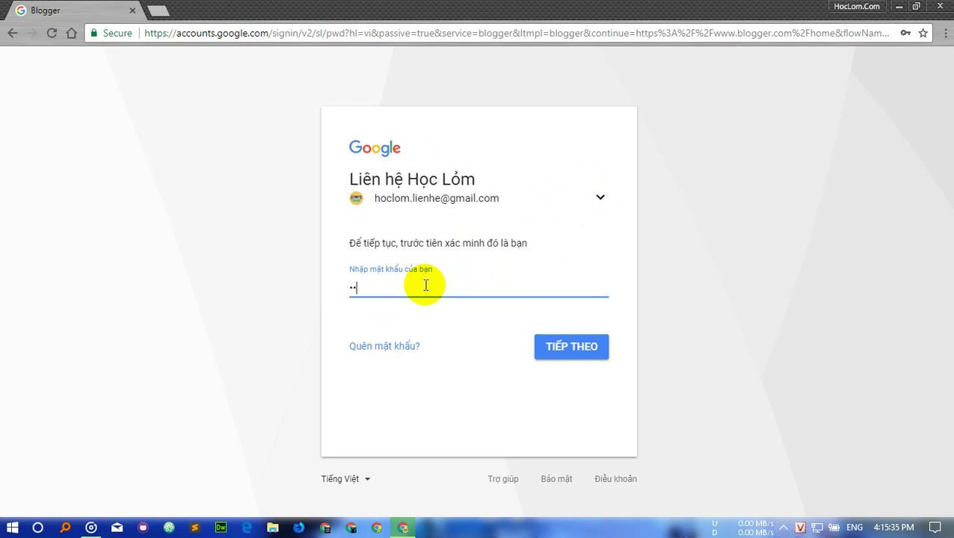
pyautogui.press('Return')
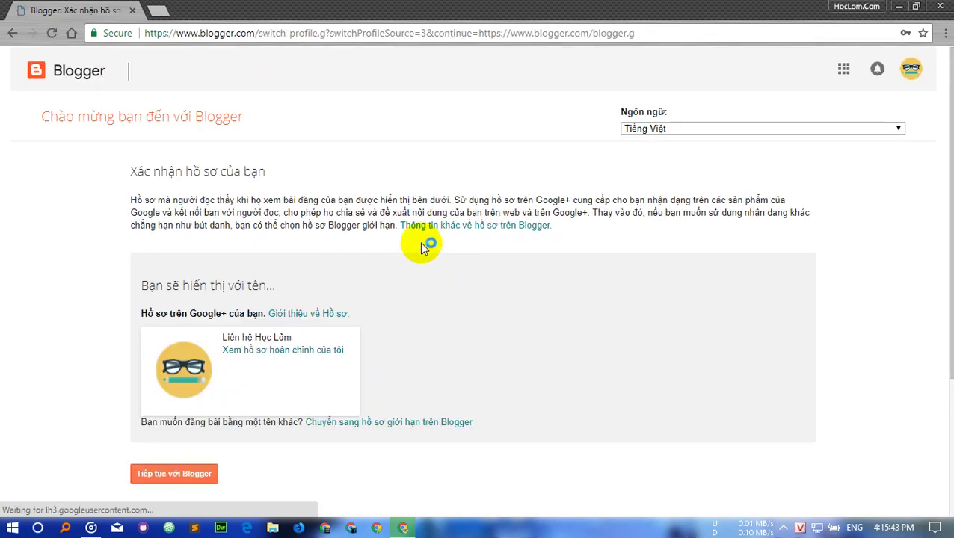
# Review the Google+ profile name and continue with 'Tiếp tục với Blogger'.
pyautogui.scroll(-2, 292, 292)
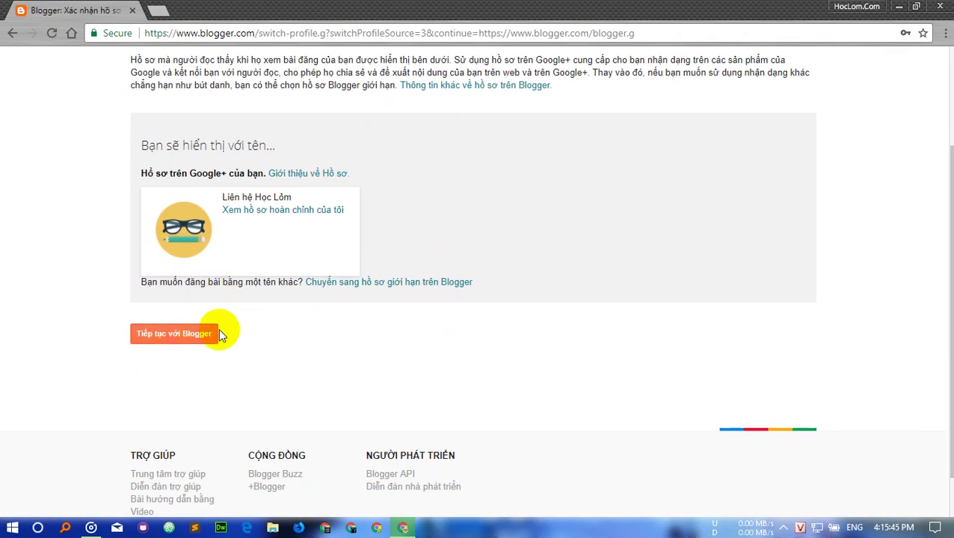
pyautogui.click(173, 144)
pyautogui.moveTo(173, 144); pyautogui.dragTo(315, 145)
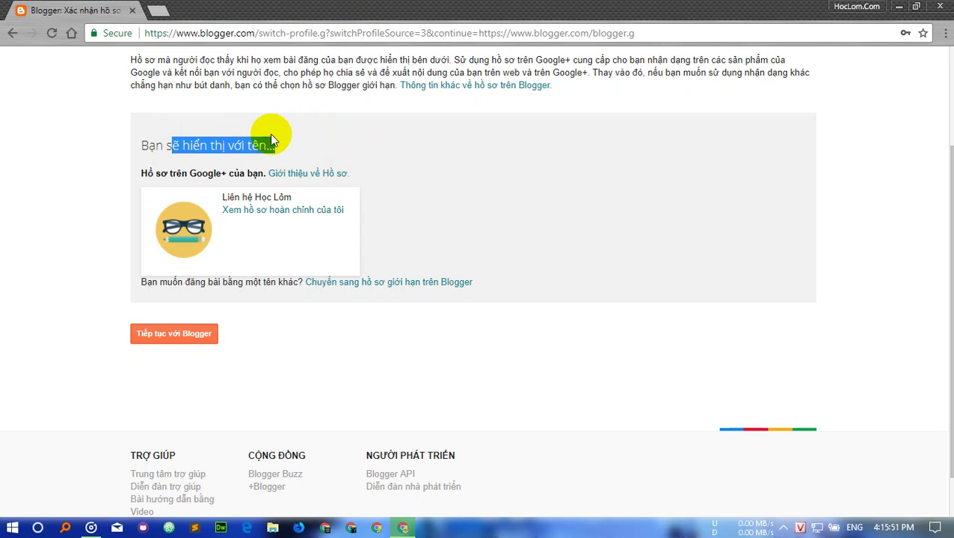
pyautogui.click(175, 145)
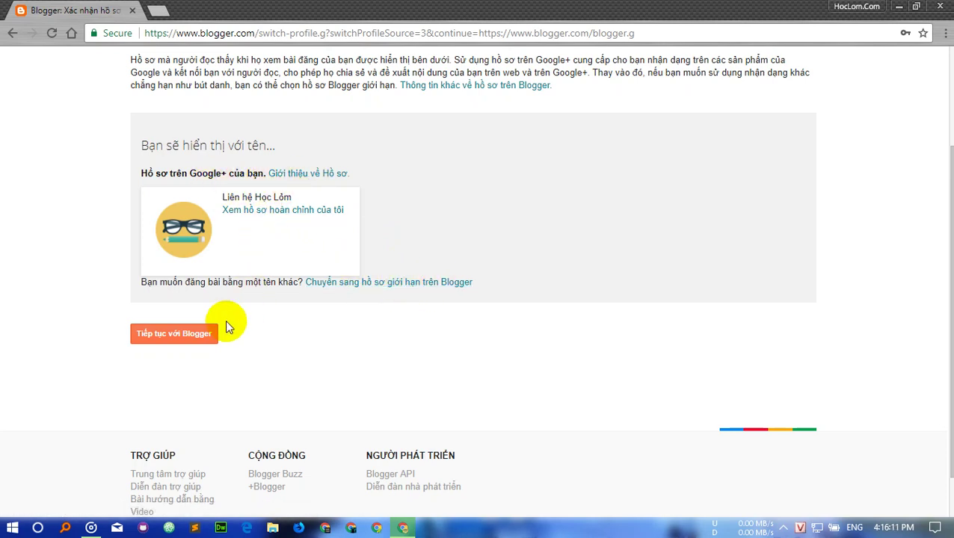
pyautogui.click(181, 333)
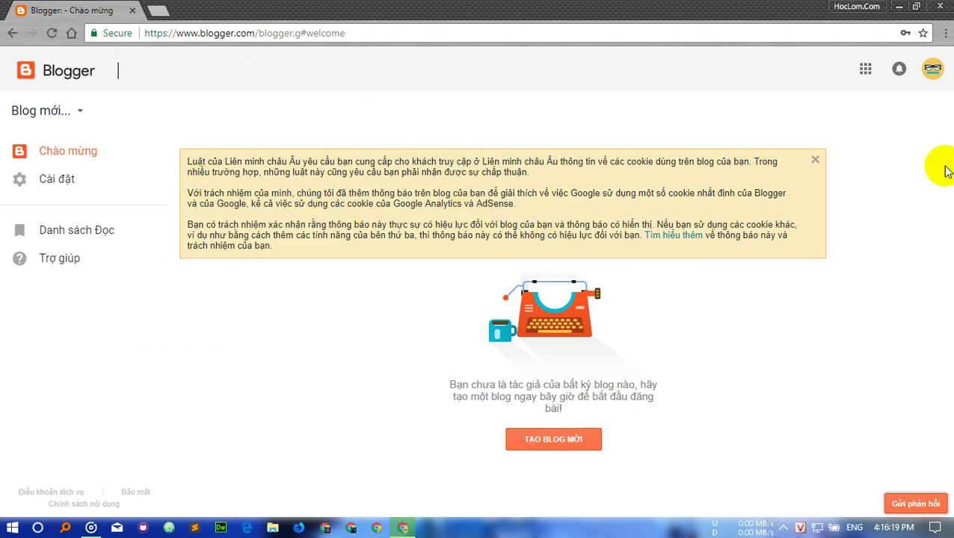
# Dismiss the yellow cookie notice and start a new blog with TẠO BLOG MỚI.
pyautogui.click(816, 163)
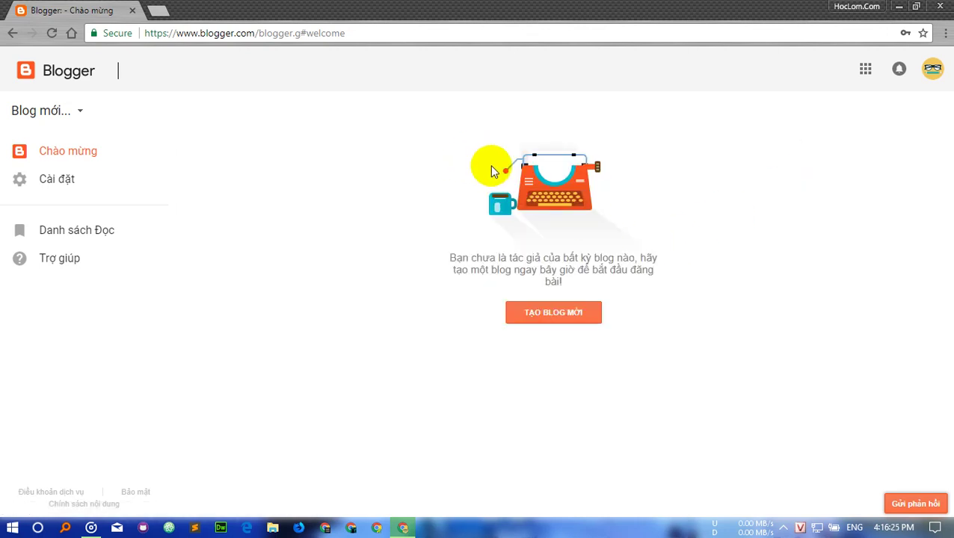
pyautogui.click(557, 315)
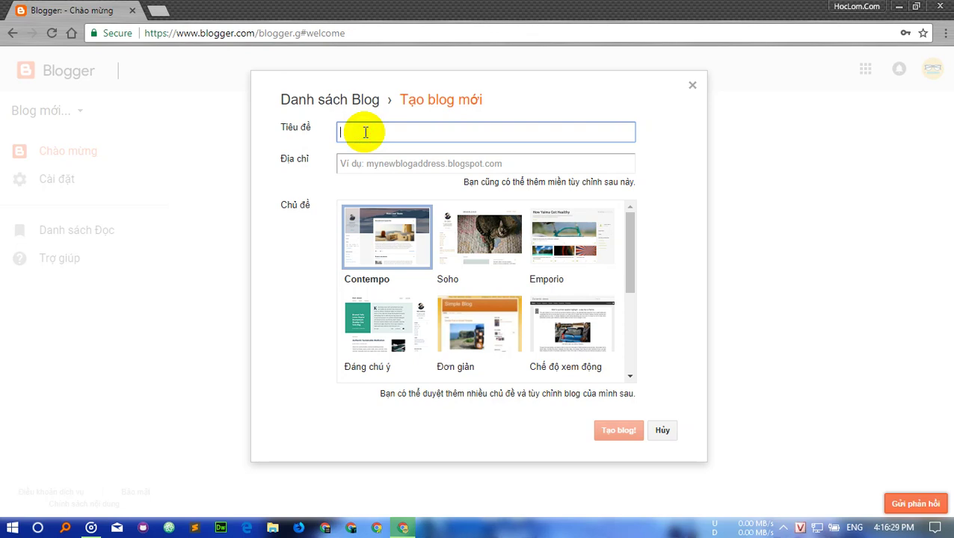
# Title the blog 'Hoclomad' and change its address from hoclomad to hoclom.blogspot.com.
pyautogui.click(424, 163)
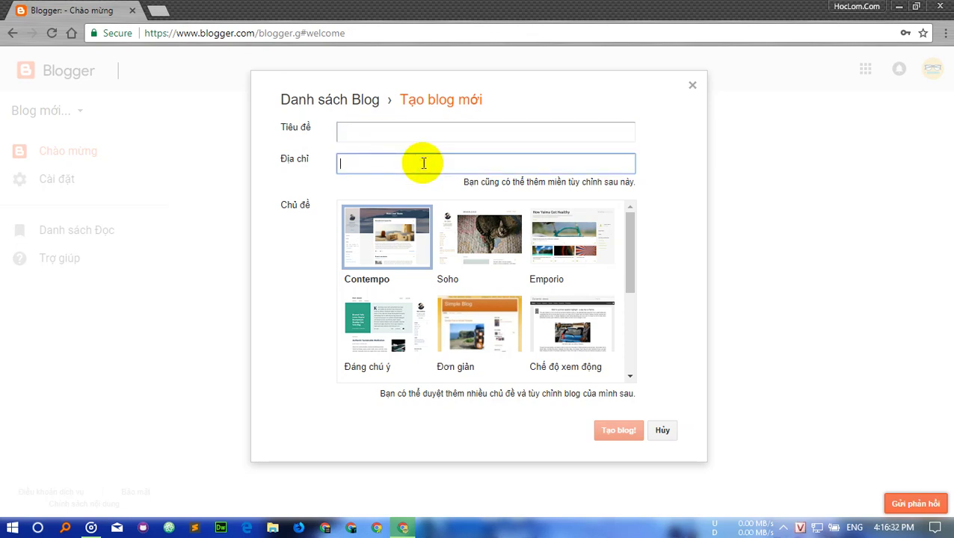
pyautogui.click(397, 133)
pyautogui.write('Hoc')
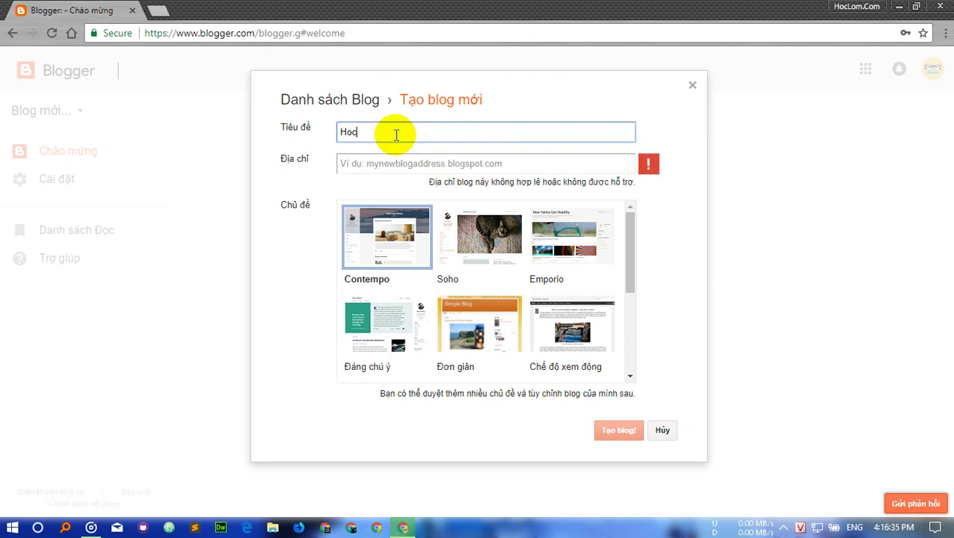
pyautogui.write('lomad')
pyautogui.press('Tab')
pyautogui.write('hocl')
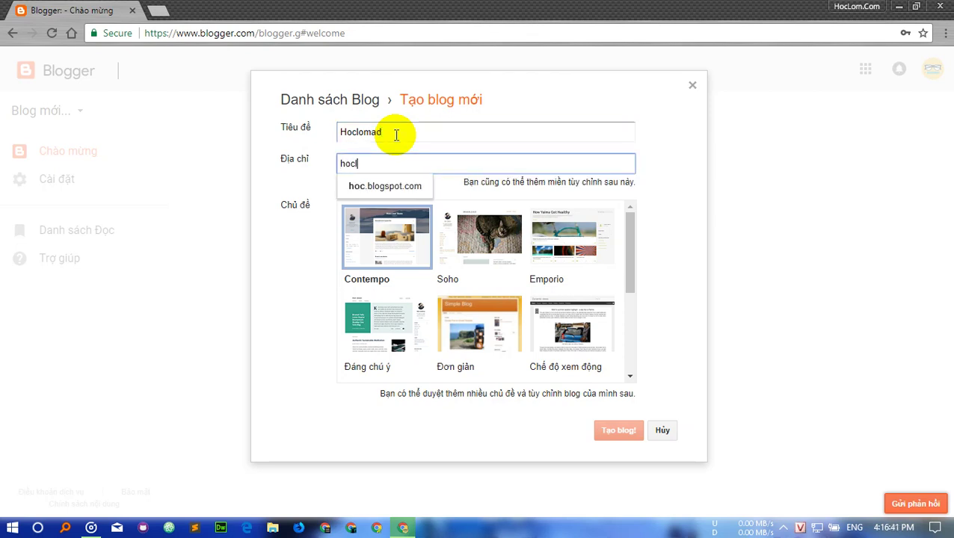
pyautogui.write('om')
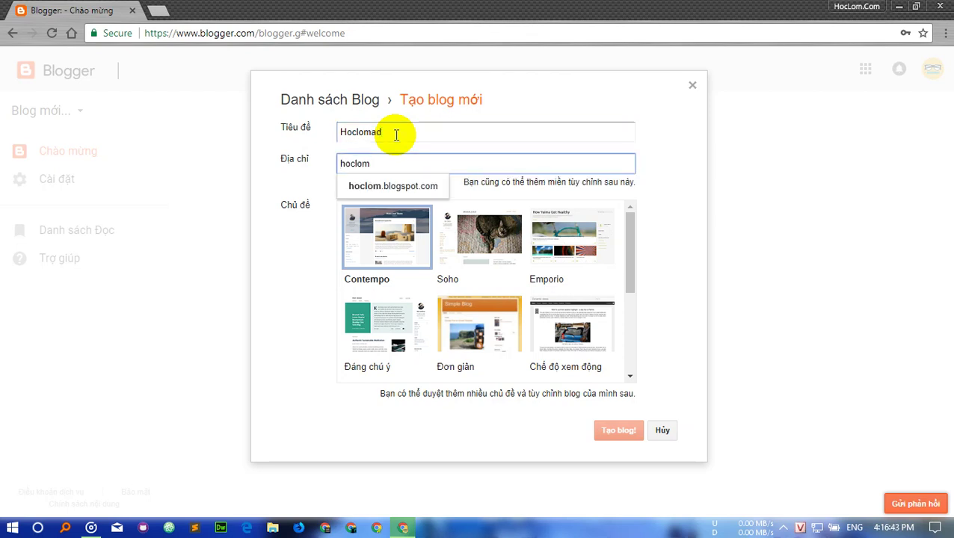
pyautogui.write('ad')
pyautogui.click(408, 185)
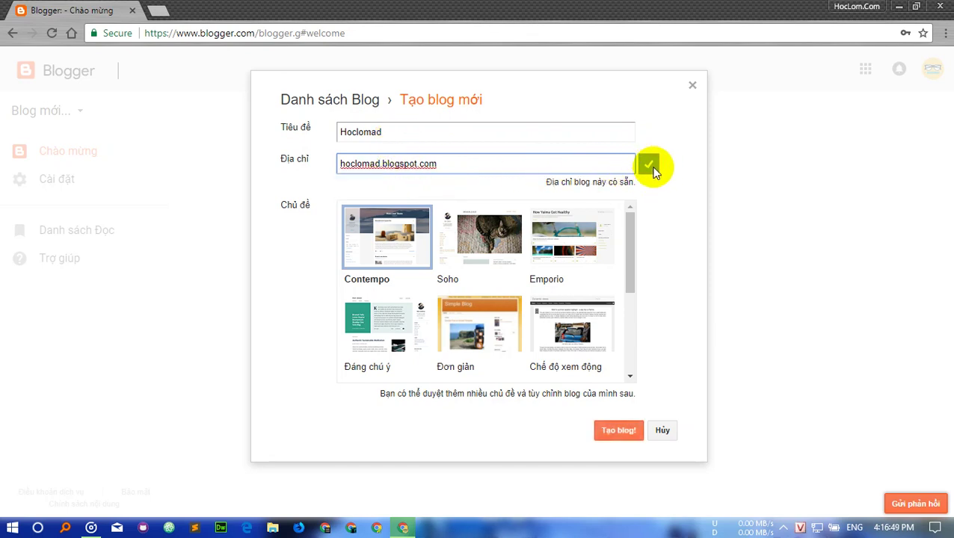
pyautogui.click(378, 164)
pyautogui.press('BackSpace')
pyautogui.press('BackSpace')
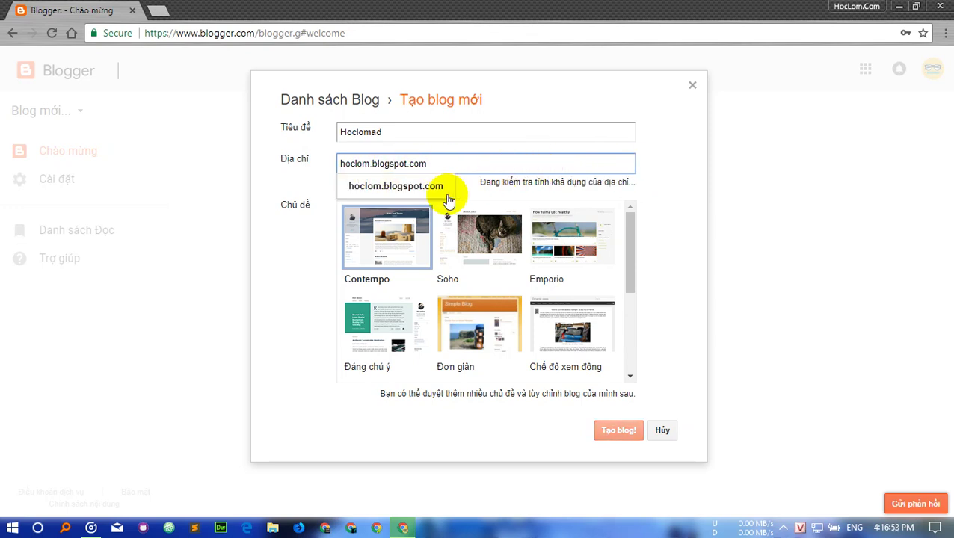
pyautogui.click(431, 185)
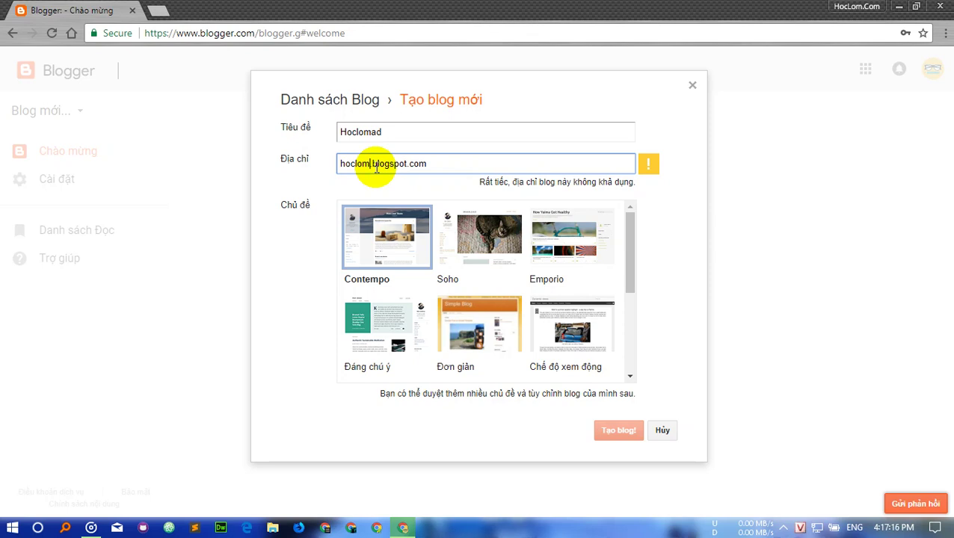
# Change the blog address to hoclomtest.blogspot.com.
pyautogui.doubleClick(363, 163)
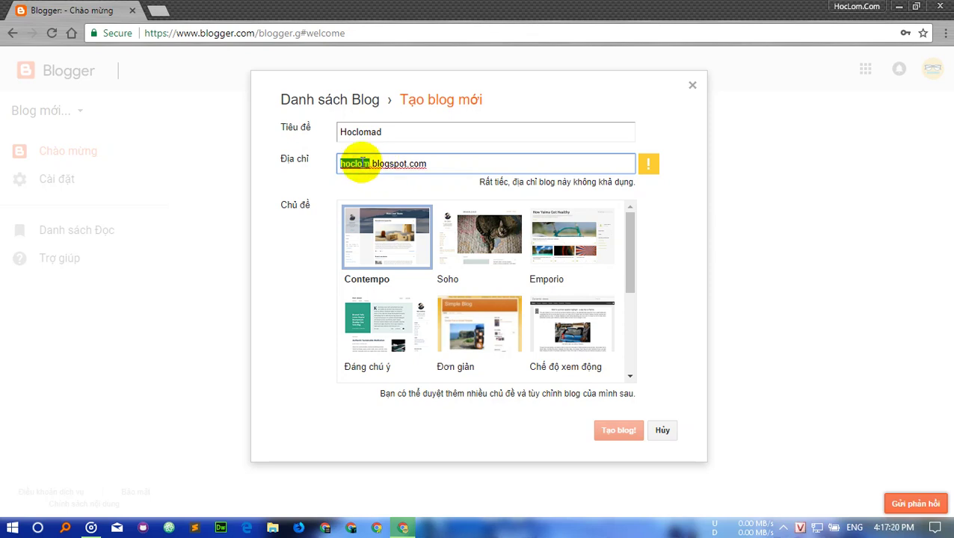
pyautogui.click(363, 163)
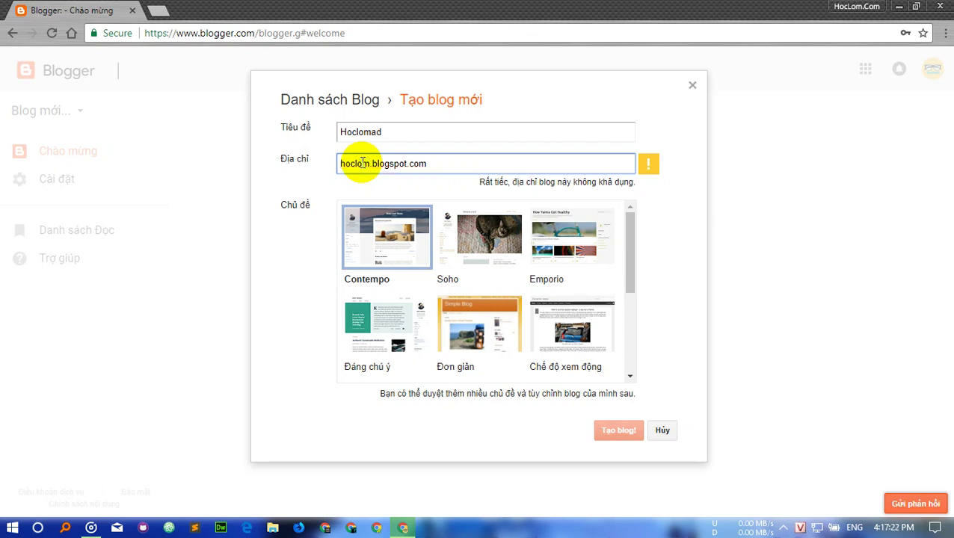
pyautogui.write('test')
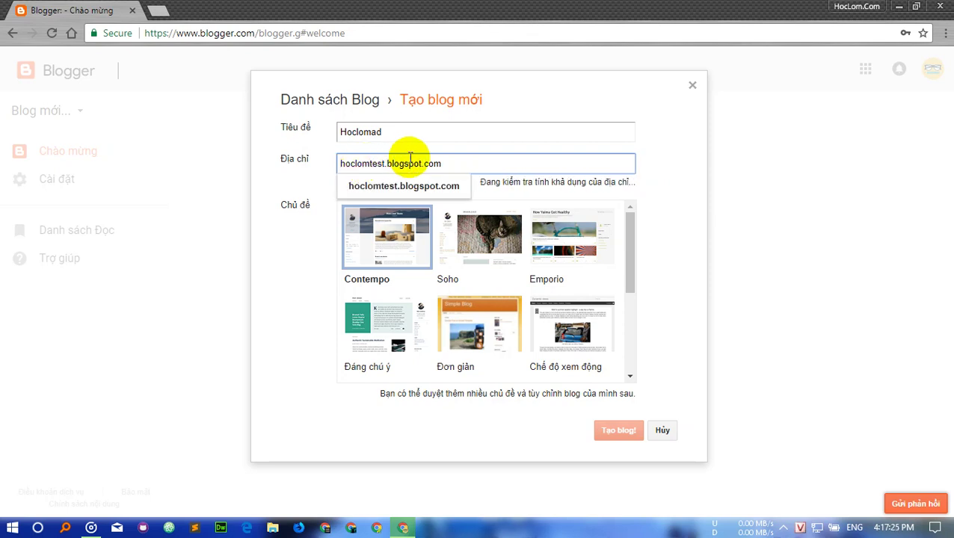
pyautogui.click(432, 185)
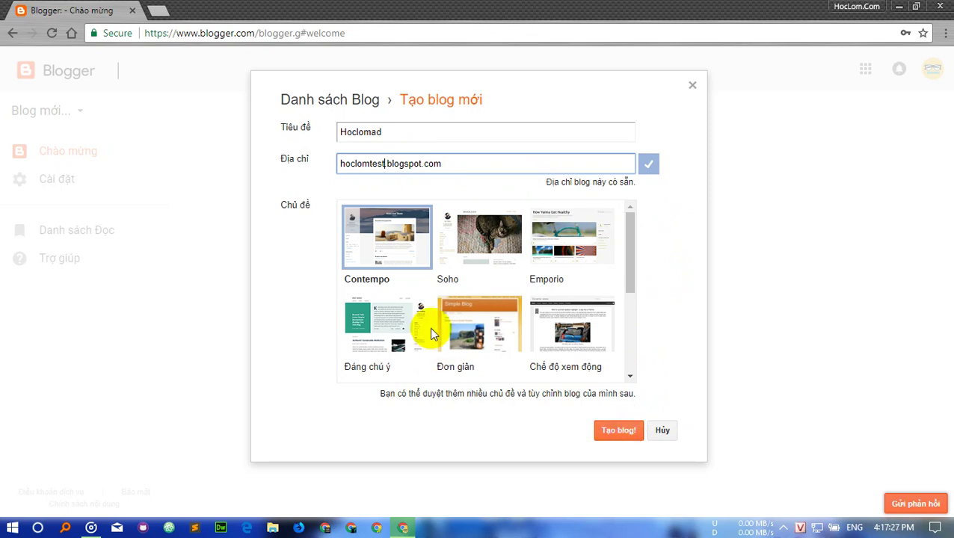
# Keep the Contempo theme and create the blog with 'Tạo blog!'.
pyautogui.scroll(-3, 505, 278)
pyautogui.scroll(4, 503, 277)
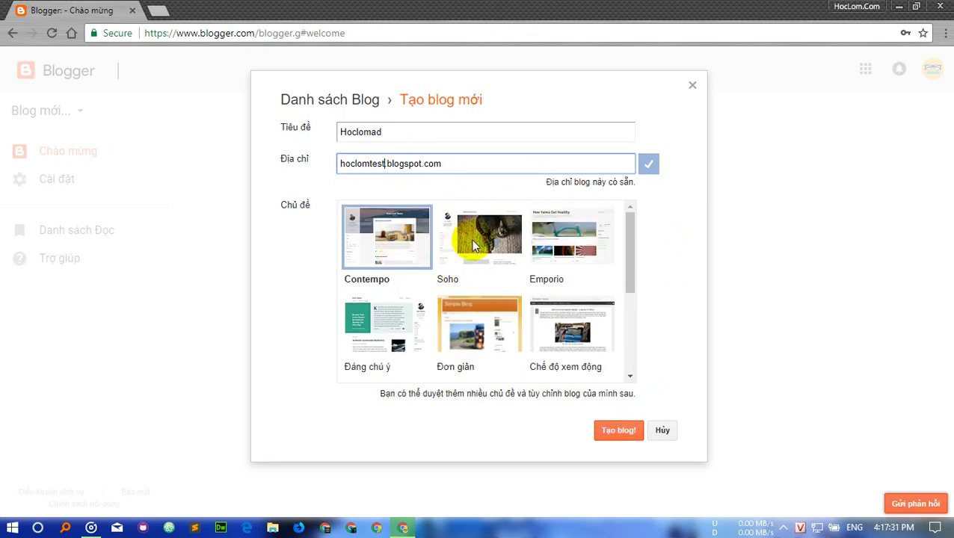
pyautogui.moveTo(630, 255); pyautogui.dragTo(626, 357)
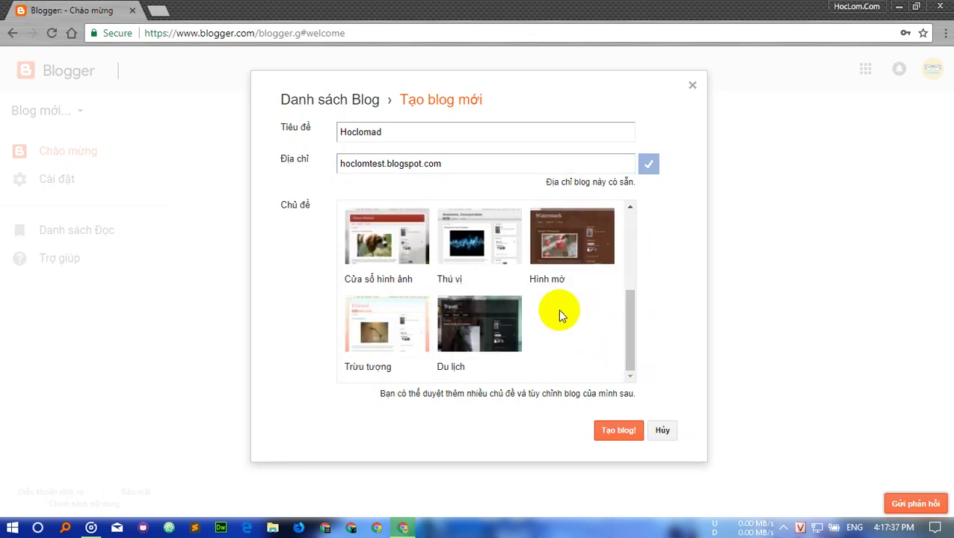
pyautogui.scroll(5, 560, 312)
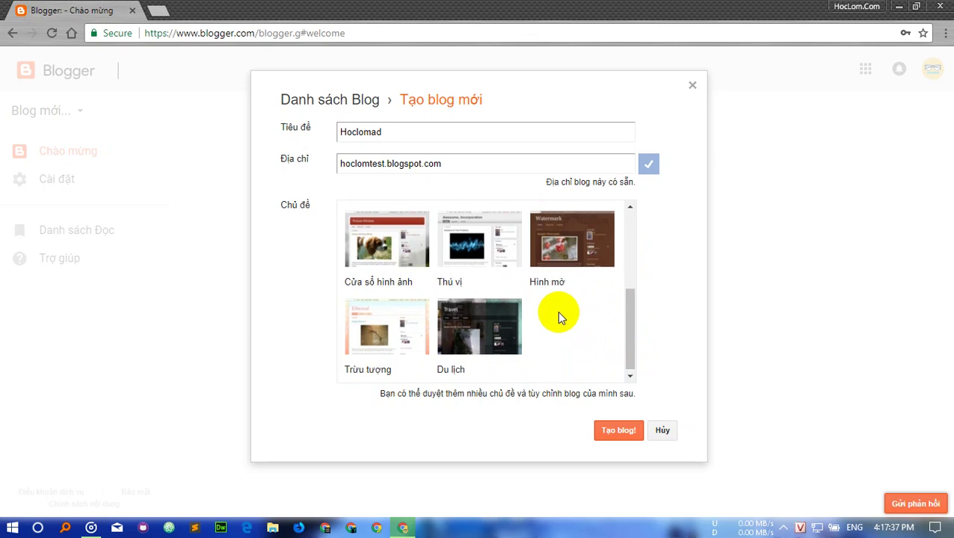
pyautogui.click(619, 432)
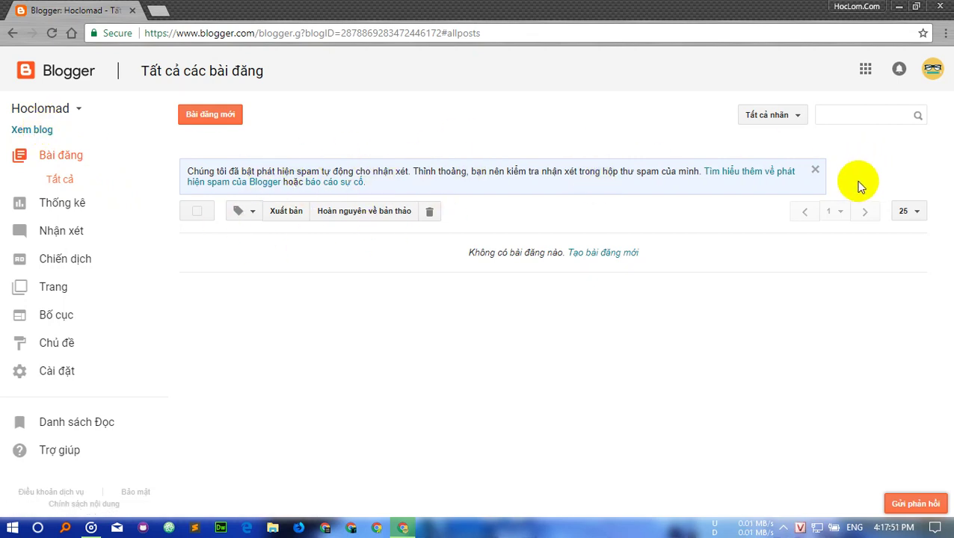
# Dismiss the comment spam notice and begin a new post ('Bài đăng mới') for Hoclomad.
pyautogui.click(815, 170)
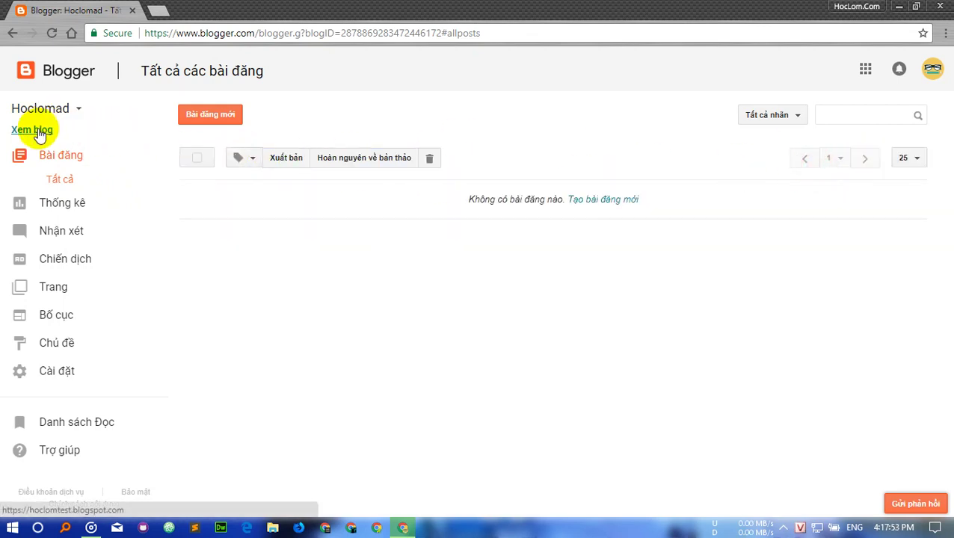
pyautogui.click(228, 124)
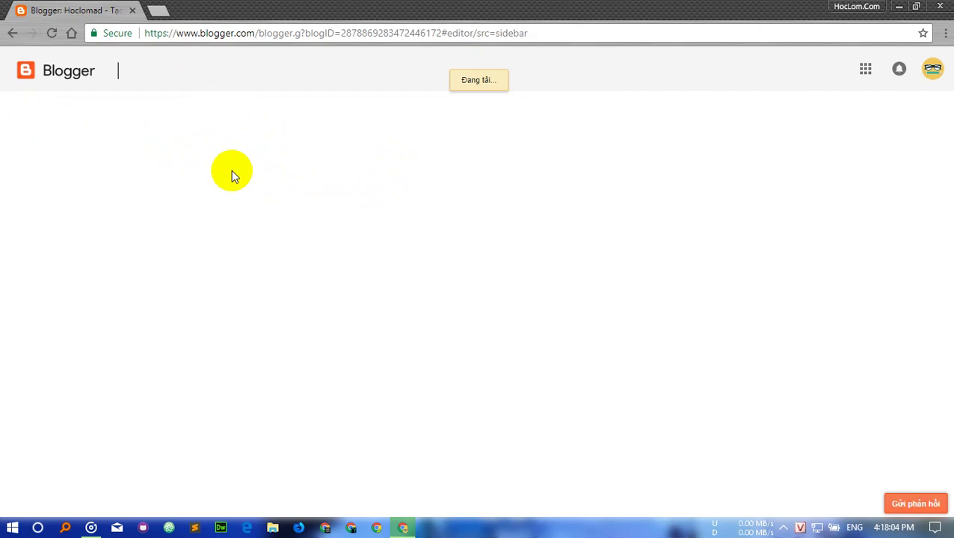
# Reload the stalled editor and briefly open blogger.com in a spare tab until the blank post appears.
pyautogui.click(52, 32)
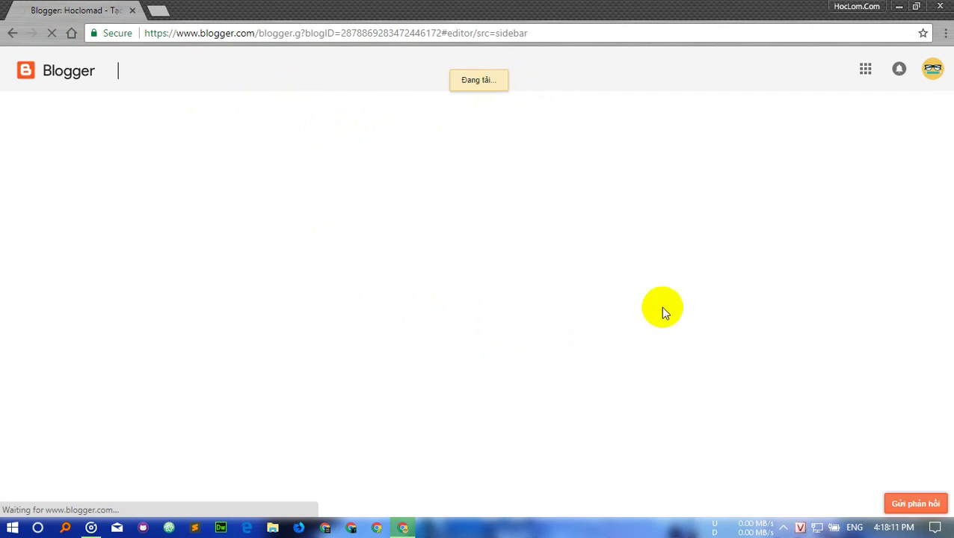
pyautogui.click(163, 11)
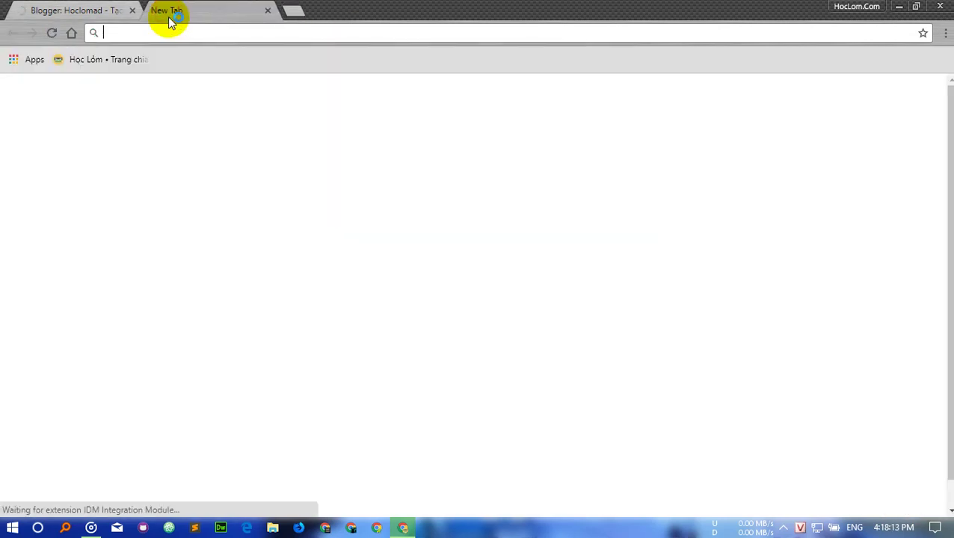
pyautogui.write('blogger.com')
pyautogui.press('Return')
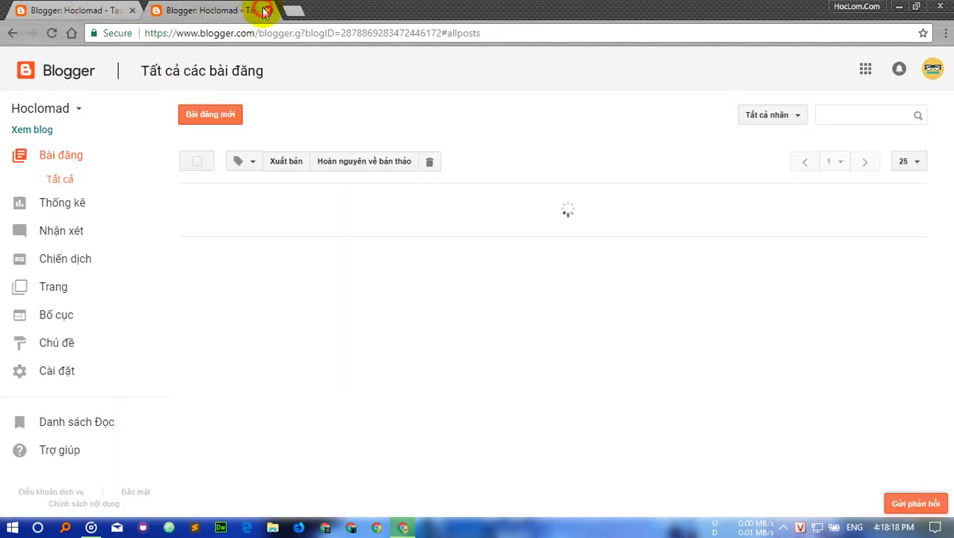
pyautogui.click(269, 11)
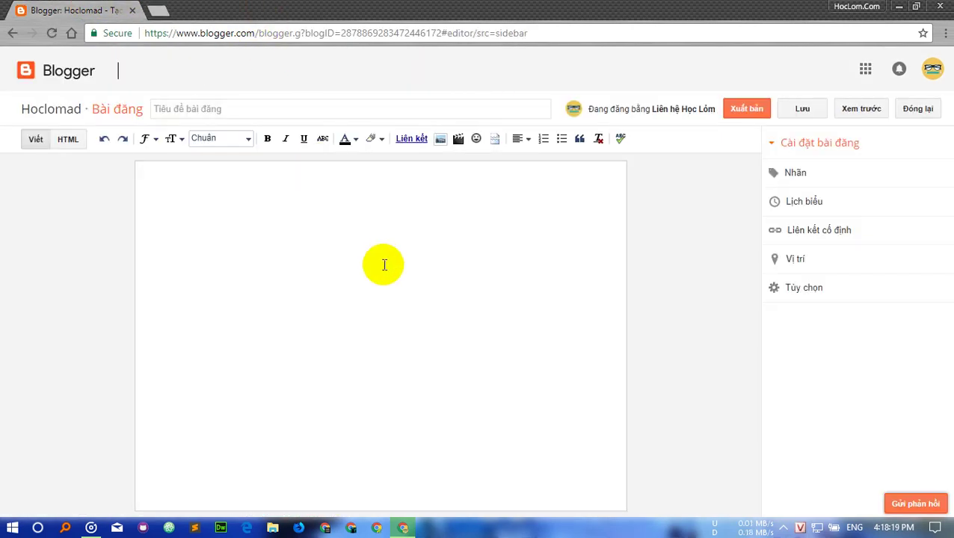
# Enter 'Helo World !' as the post title.
pyautogui.click(172, 108)
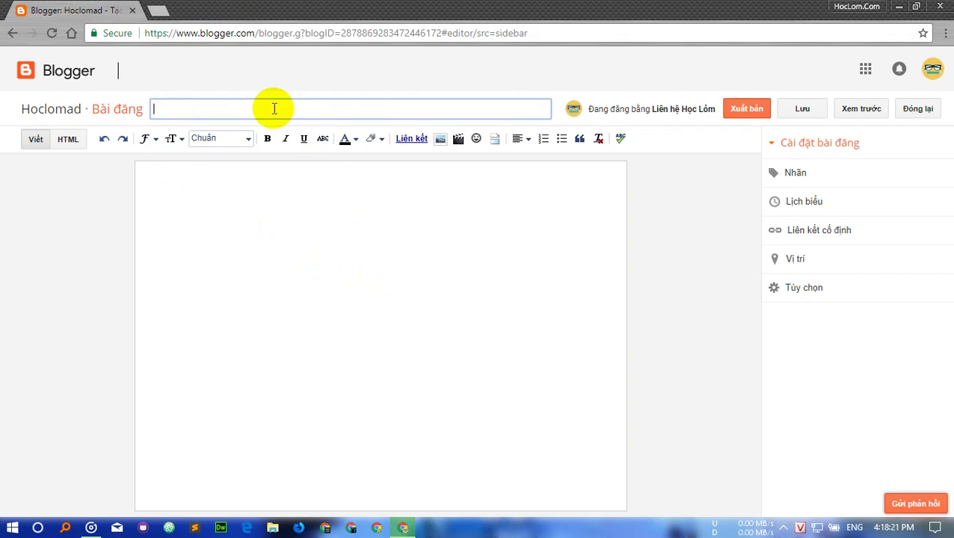
pyautogui.click(211, 194)
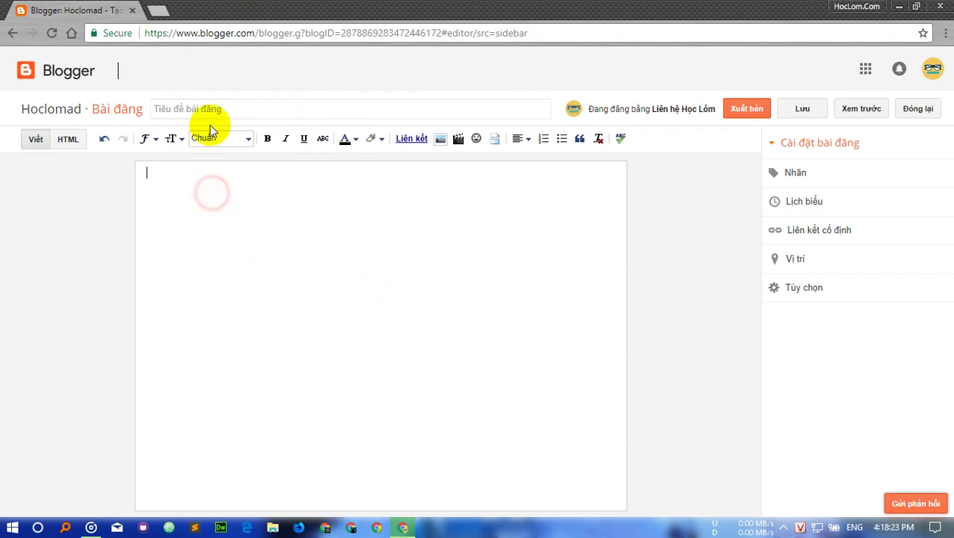
pyautogui.click(215, 110)
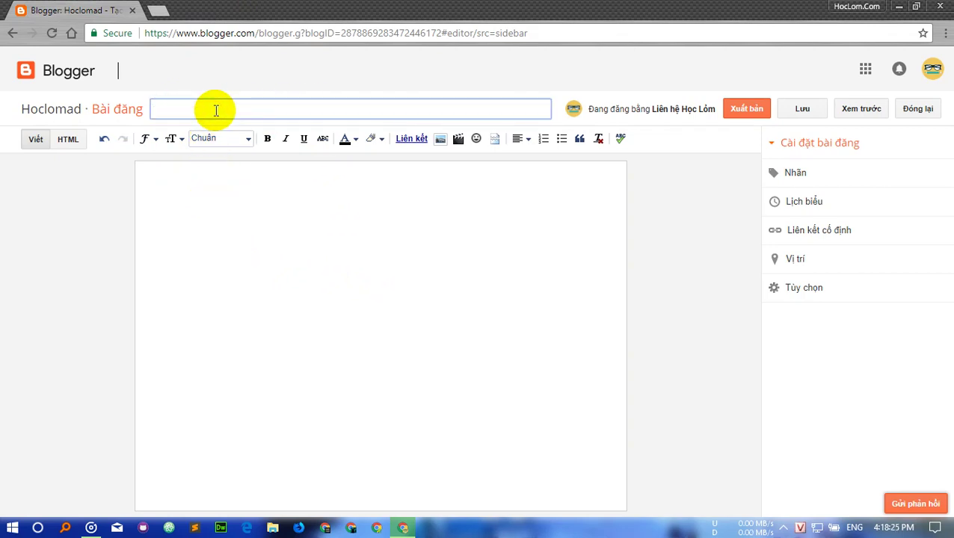
pyautogui.write('Helo Ươi')
pyautogui.write('d')
# Write the body 'Xin chào các bạn ! đây là trang web đầu tiên của tôi', correcting the typo.
pyautogui.click(222, 186)
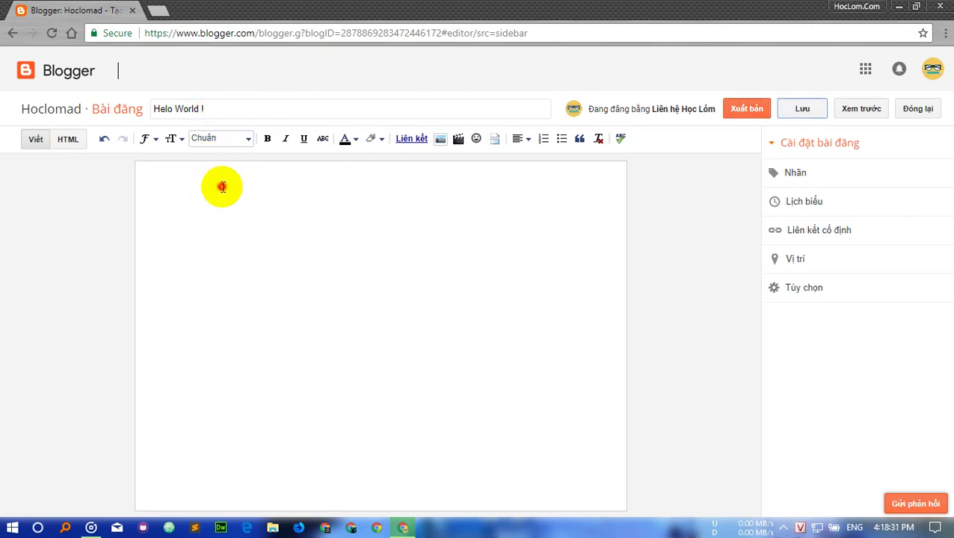
pyautogui.write('Xin chào')
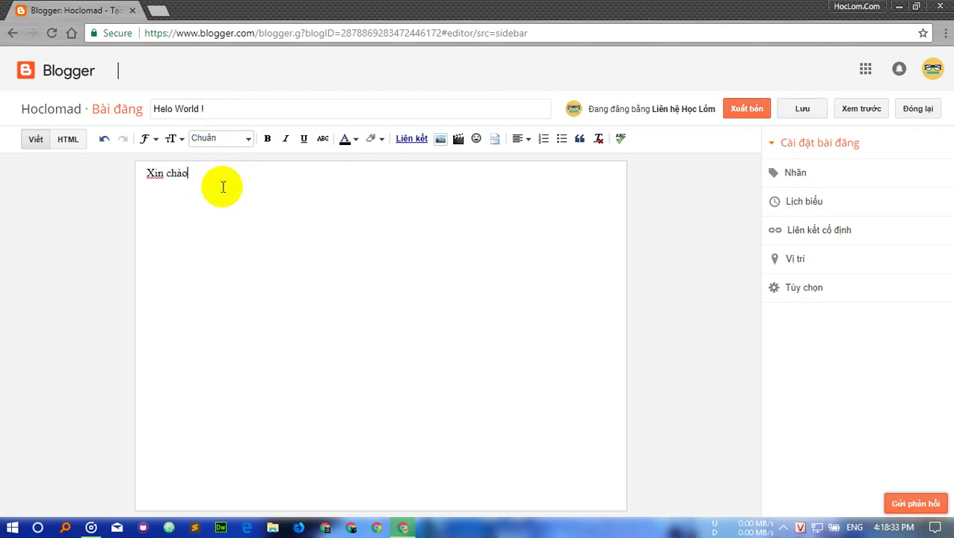
pyautogui.write(' các ban ! đây là')
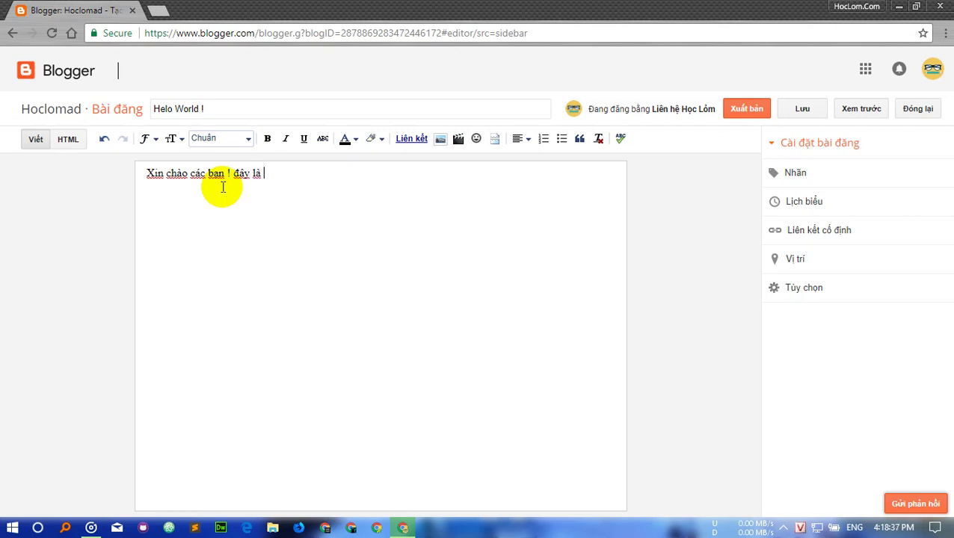
pyautogui.write(' trang web')
pyautogui.write(' dầu tiên cu')
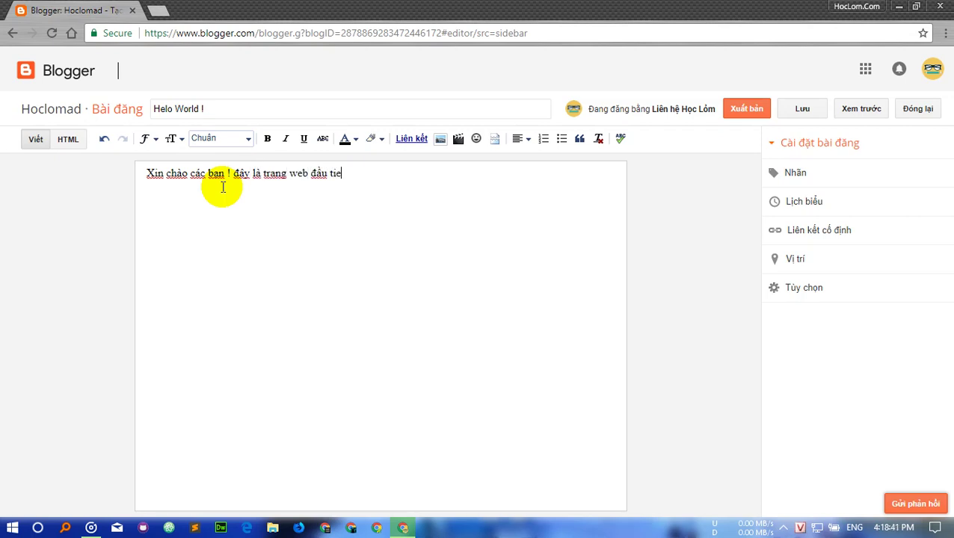
pyautogui.write('a t')
pyautogui.press('BackSpace')
pyautogui.press('BackSpace')
pyautogui.press('BackSpace')
pyautogui.press('BackSpace')
pyautogui.write('a tôi !')
# Add the label 'relax' to the post in the Nhãn settings.
pyautogui.click(886, 183)
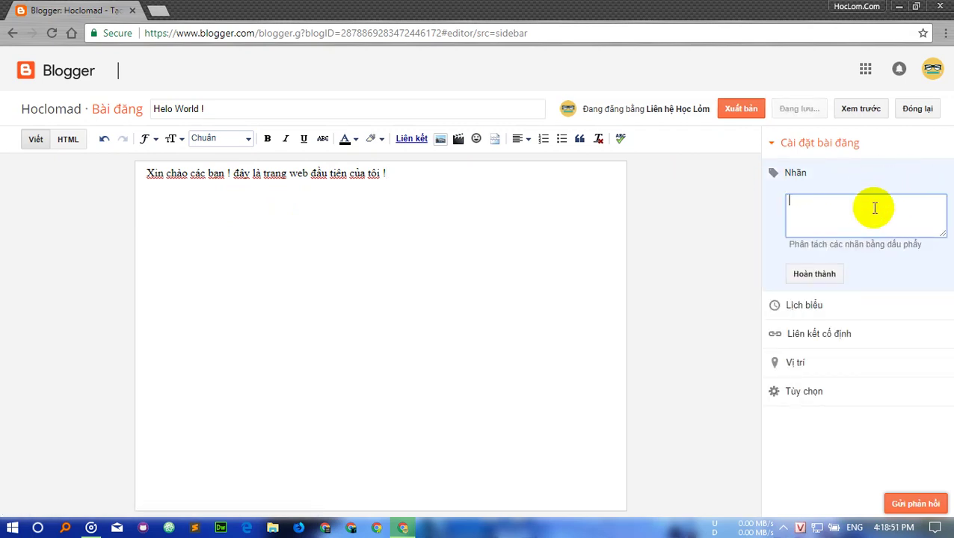
pyautogui.write('phân')
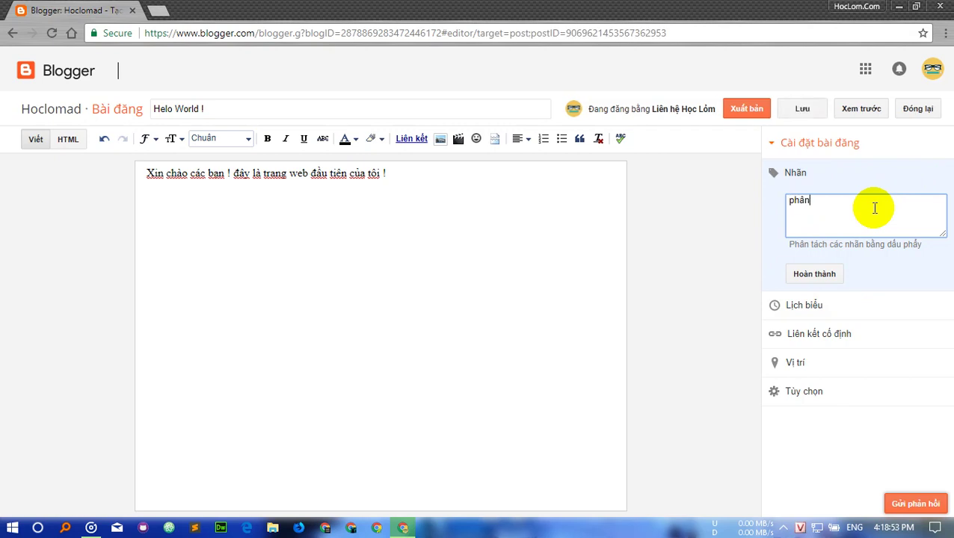
pyautogui.press('BackSpace')
pyautogui.press('BackSpace')
pyautogui.press('BackSpace')
pyautogui.press('BackSpace')
pyautogui.press('BackSpace')
pyautogui.write('relax')
pyautogui.click(826, 273)
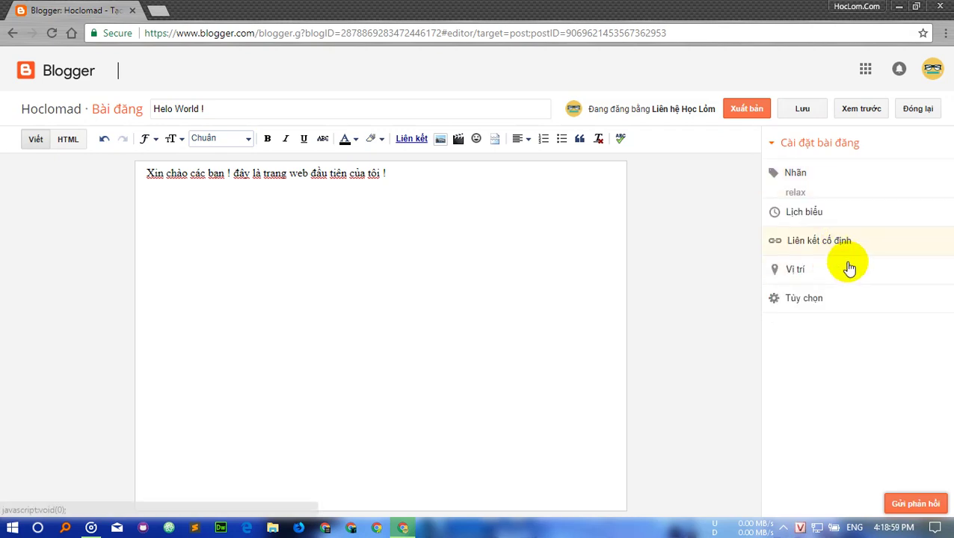
# Publish the post, decline sharing to Google+, and view it live on the blog.
pyautogui.click(737, 120)
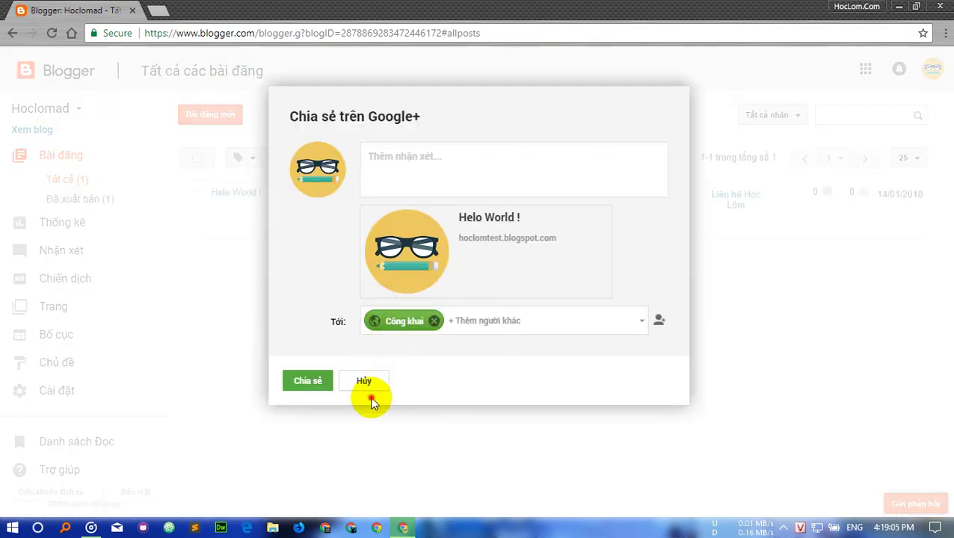
pyautogui.click(364, 382)
pyautogui.click(269, 209)
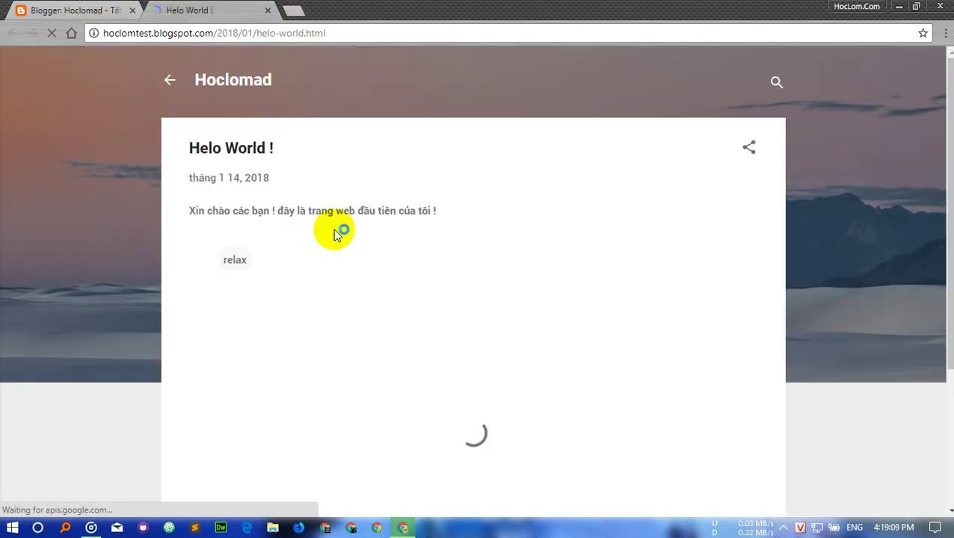
# Go to the Hoclomad home page listing 'Helo World !', open its side drawer, then switch to the Blogger tab.
pyautogui.click(175, 80)
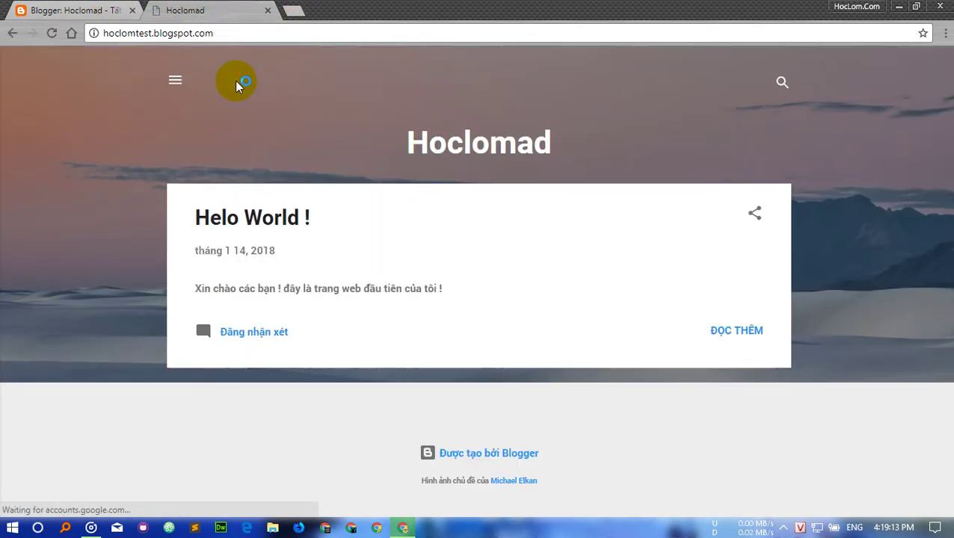
pyautogui.click(176, 82)
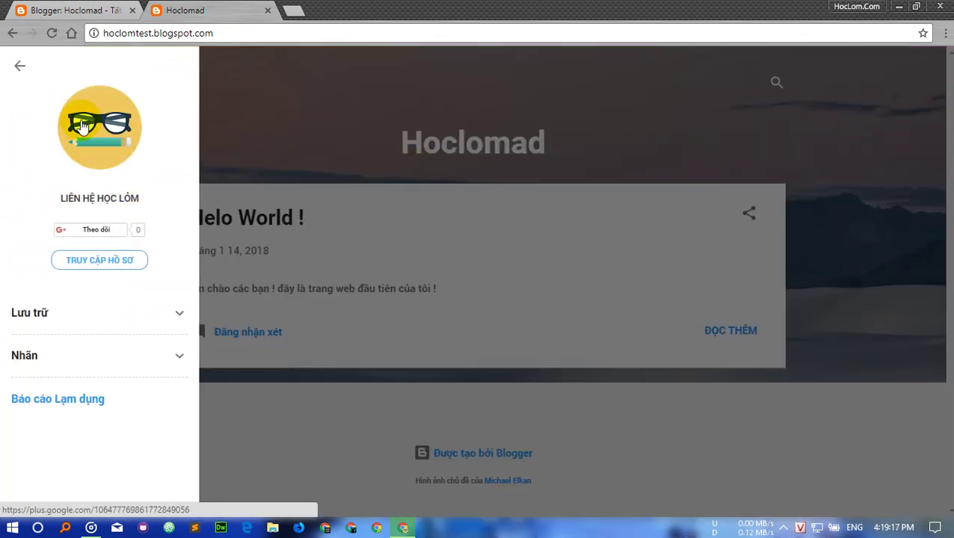
pyautogui.click(112, 10)
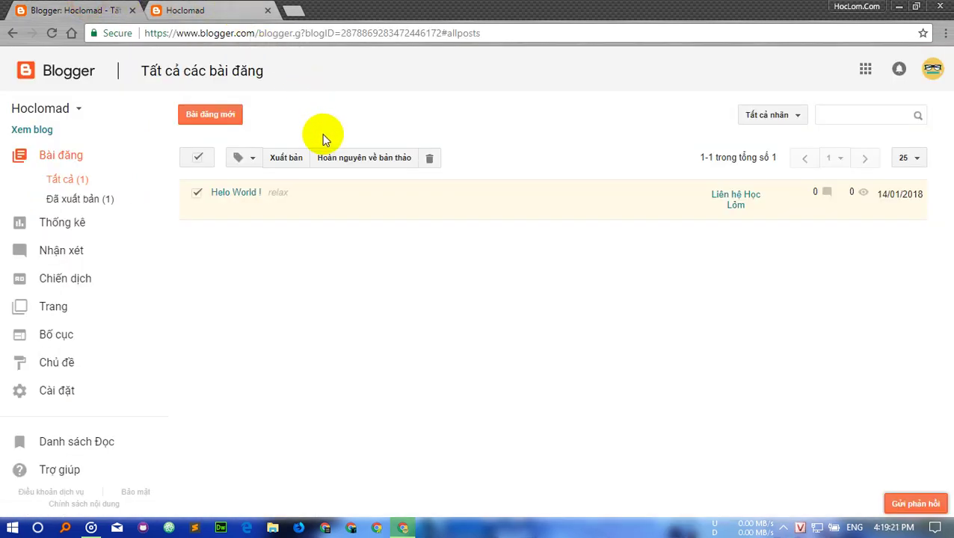